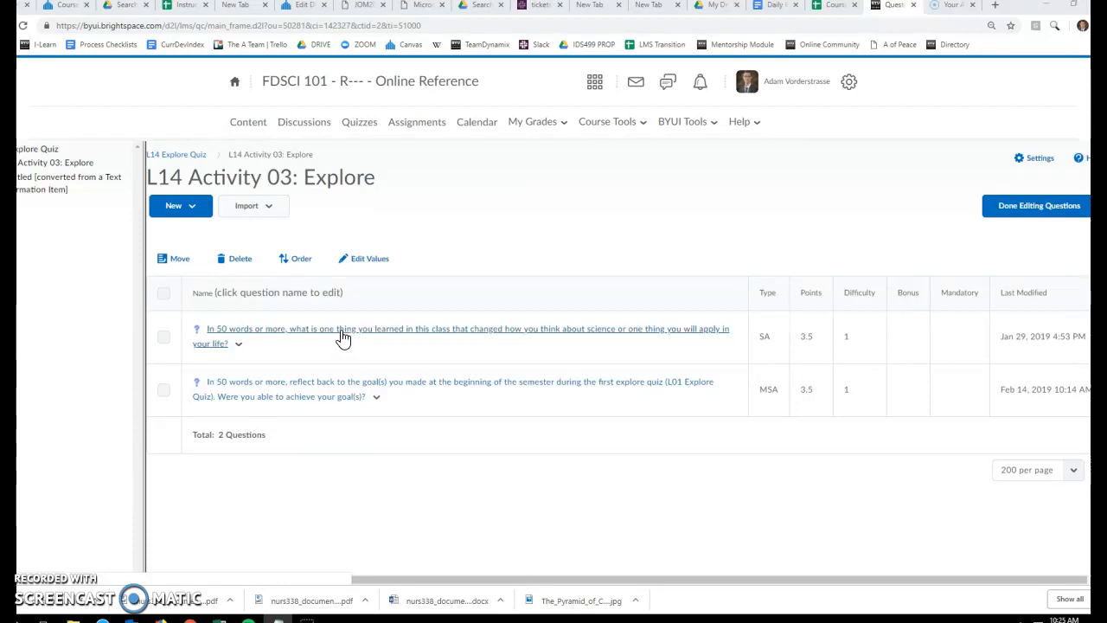
Create a new Multi-Short Answer question in L14 Activity 03: Explore and set its points to 3.5
{"action": "left_click", "coordinate": [191, 211]}
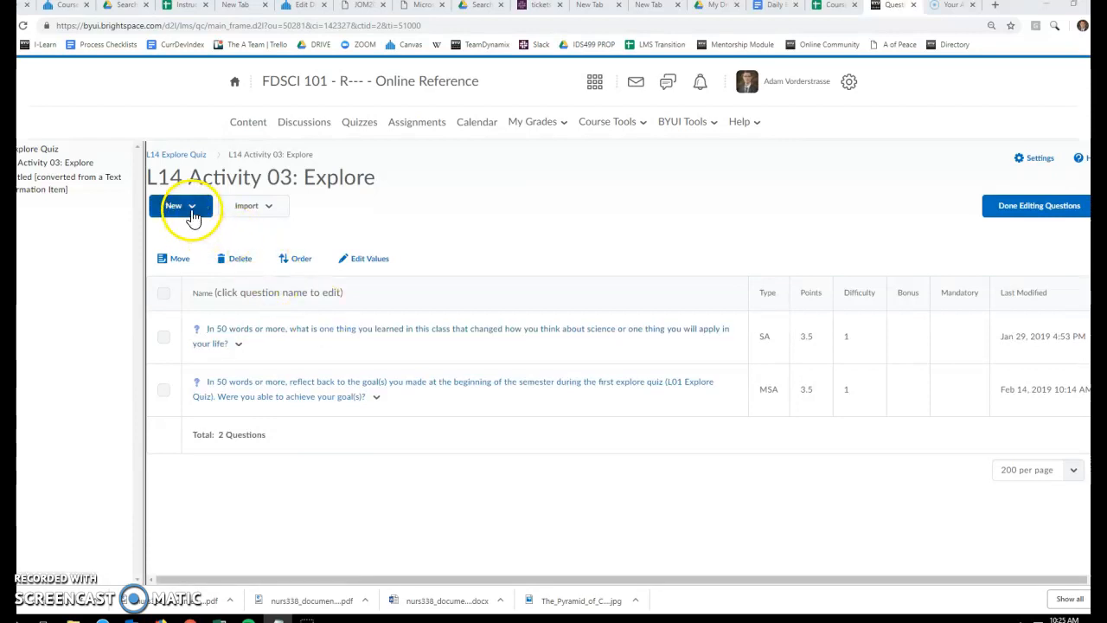
{"action": "left_click", "coordinate": [199, 238]}
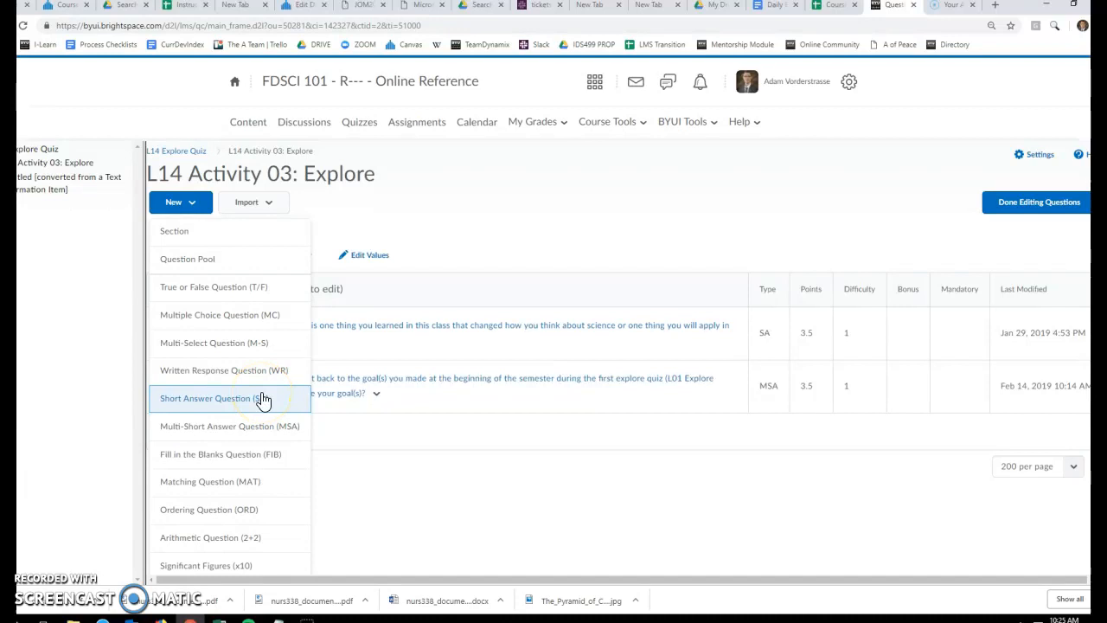
{"action": "left_click", "coordinate": [259, 432]}
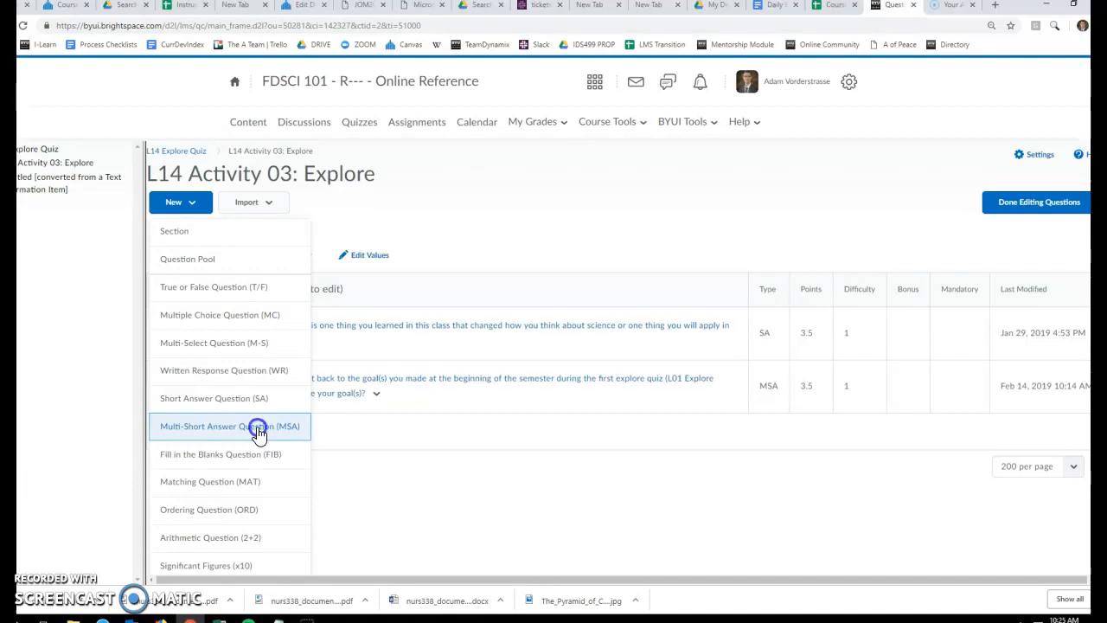
{"action": "left_click", "coordinate": [259, 432]}
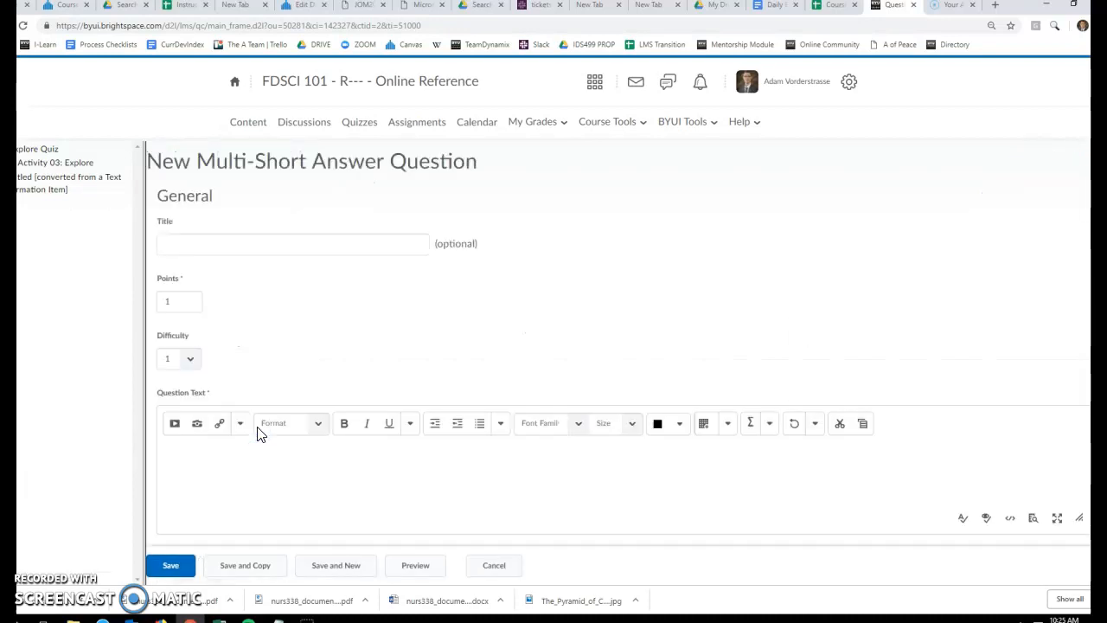
{"action": "left_click", "coordinate": [179, 301]}
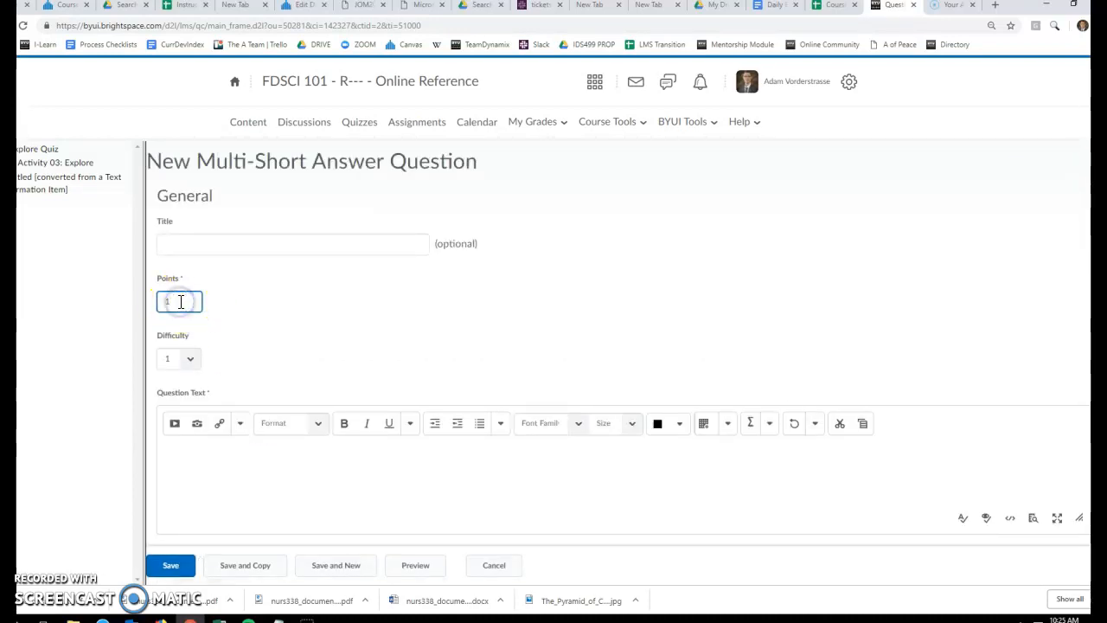
{"action": "type", "text": "3.5"}
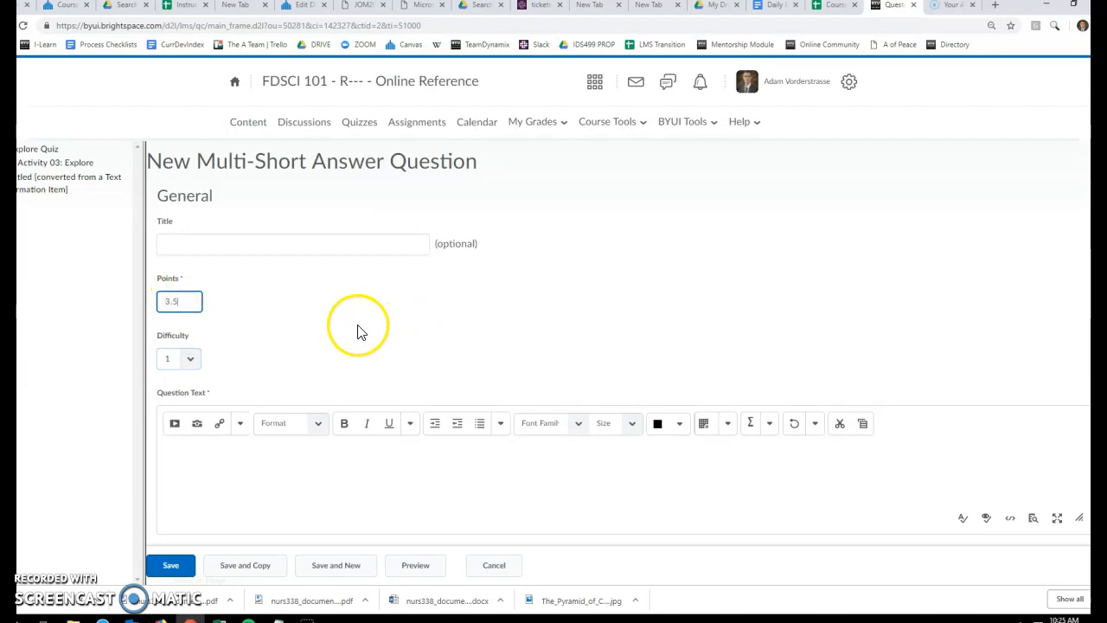
Set the number of input boxes for the question to 1
{"action": "scroll", "coordinate": [362, 333], "scroll_direction": "down", "scroll_amount": 3}
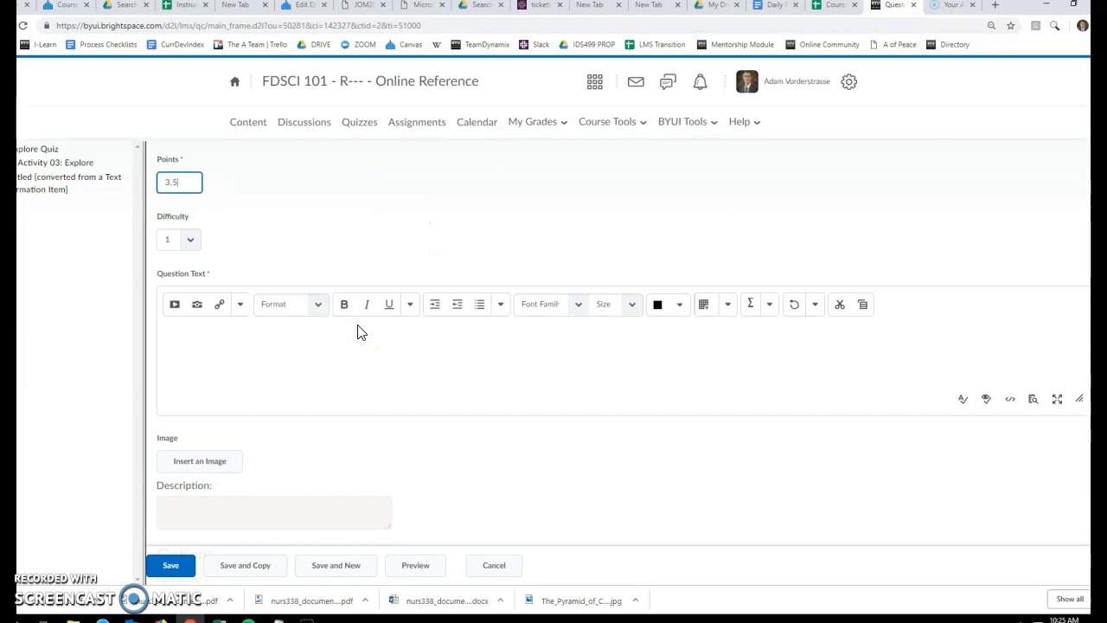
{"action": "scroll", "coordinate": [362, 333], "scroll_direction": "down", "scroll_amount": 6}
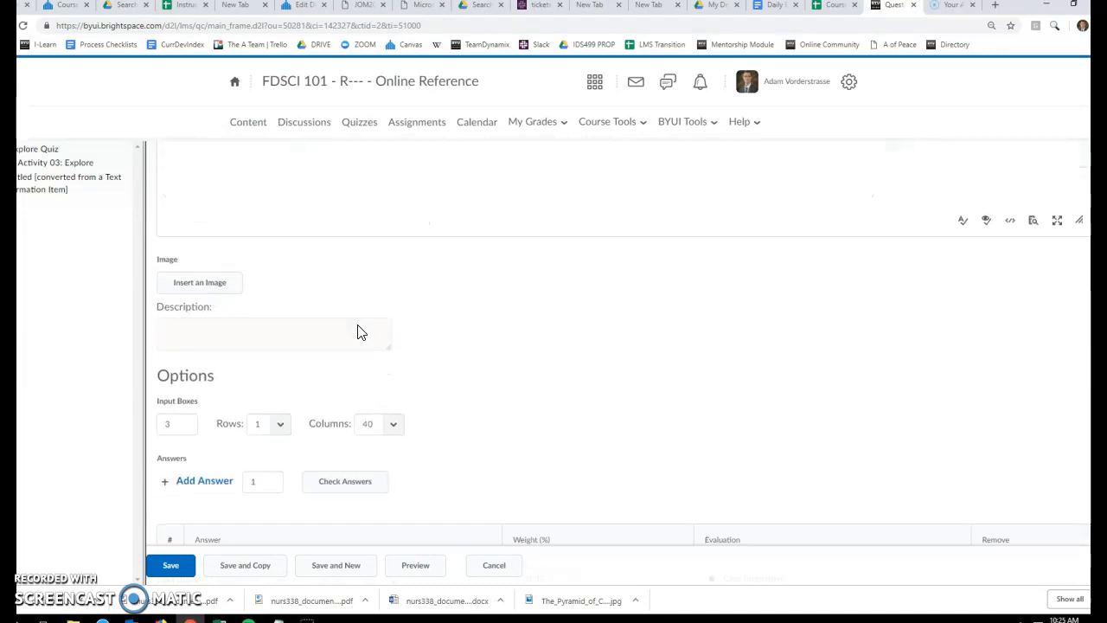
{"action": "left_click", "coordinate": [176, 367]}
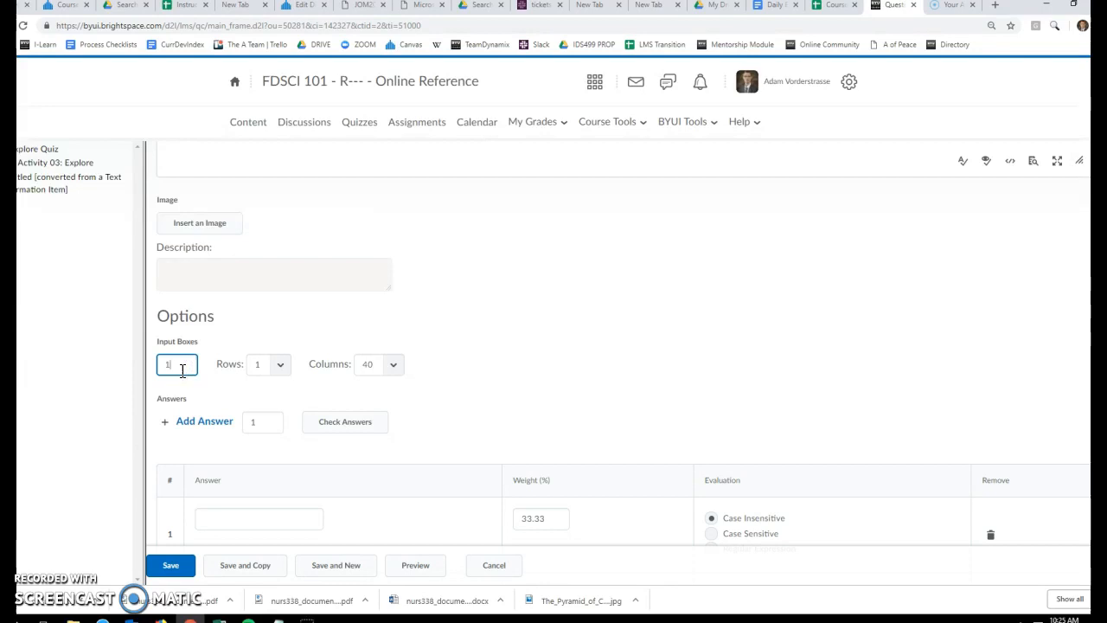
{"action": "left_click", "coordinate": [198, 383]}
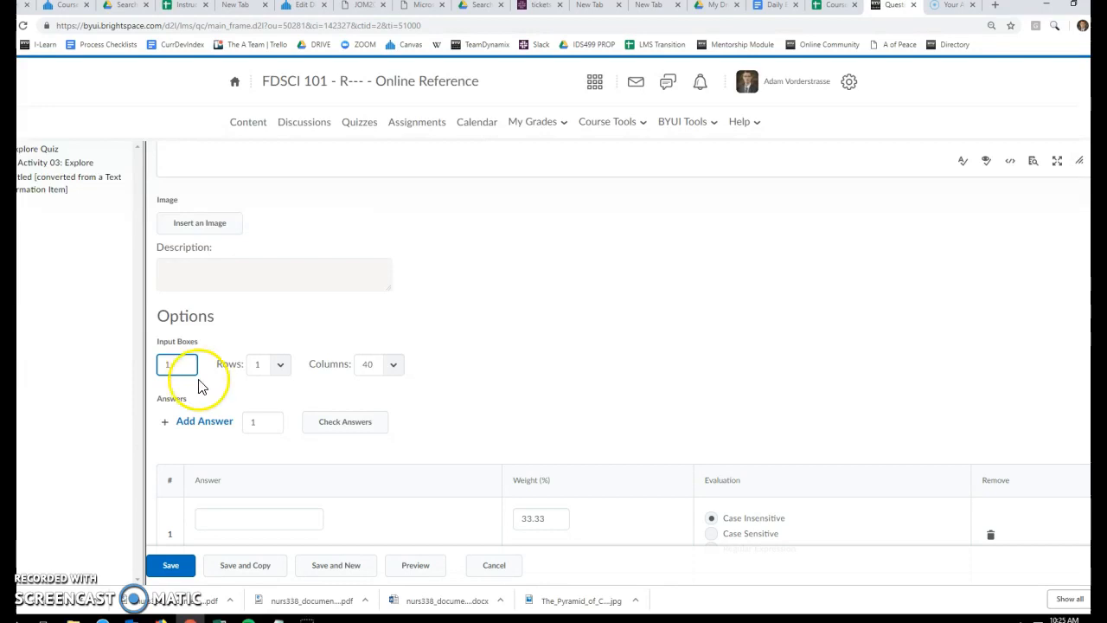
Check the Notepad notes to see how many code entries the question's answer rows must hold
{"action": "scroll", "coordinate": [199, 385], "scroll_direction": "down", "scroll_amount": 6}
{"action": "left_click", "coordinate": [355, 407]}
{"action": "left_click", "coordinate": [251, 286]}
{"action": "left_click", "coordinate": [254, 430]}
{"action": "left_click", "coordinate": [209, 407]}
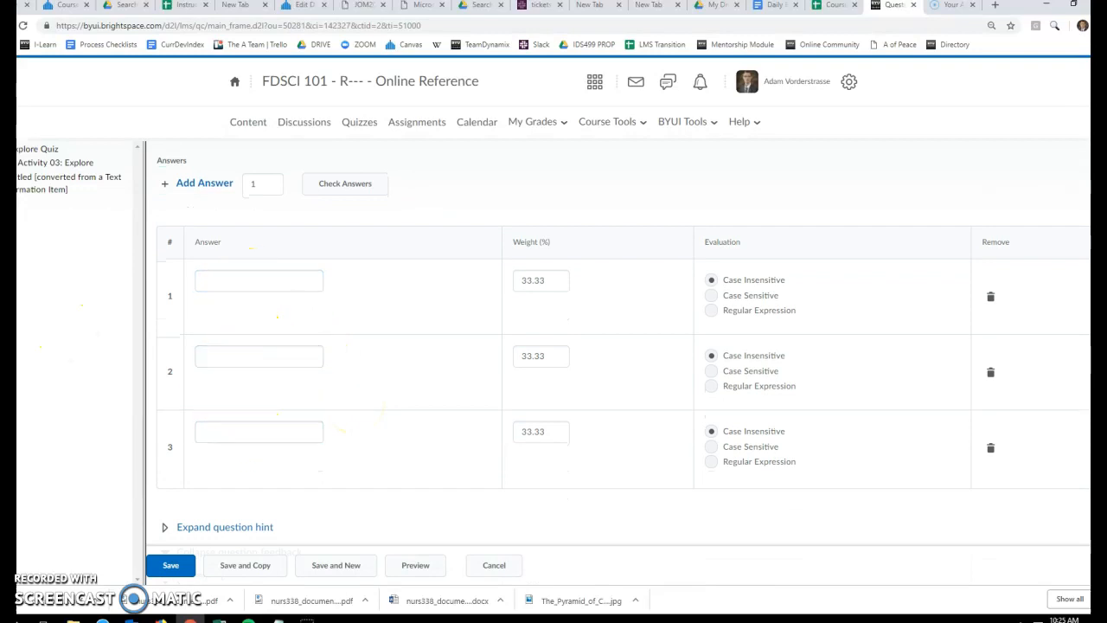
{"action": "left_click_drag", "start_coordinate": [1, 2], "coordinate": [500, 112]}
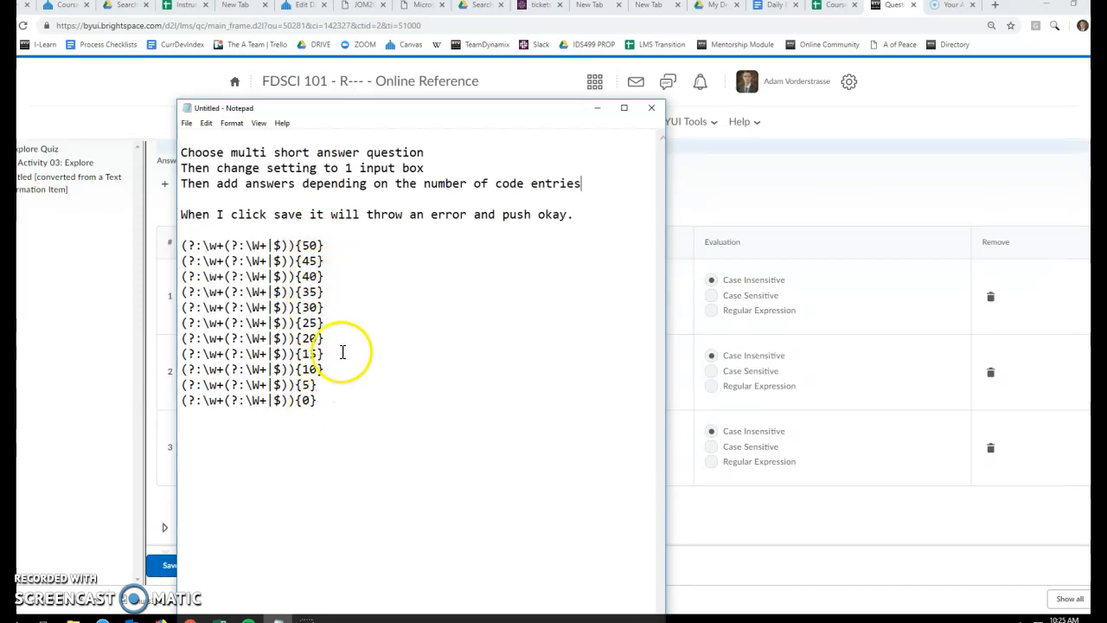
{"action": "left_click", "coordinate": [431, 121]}
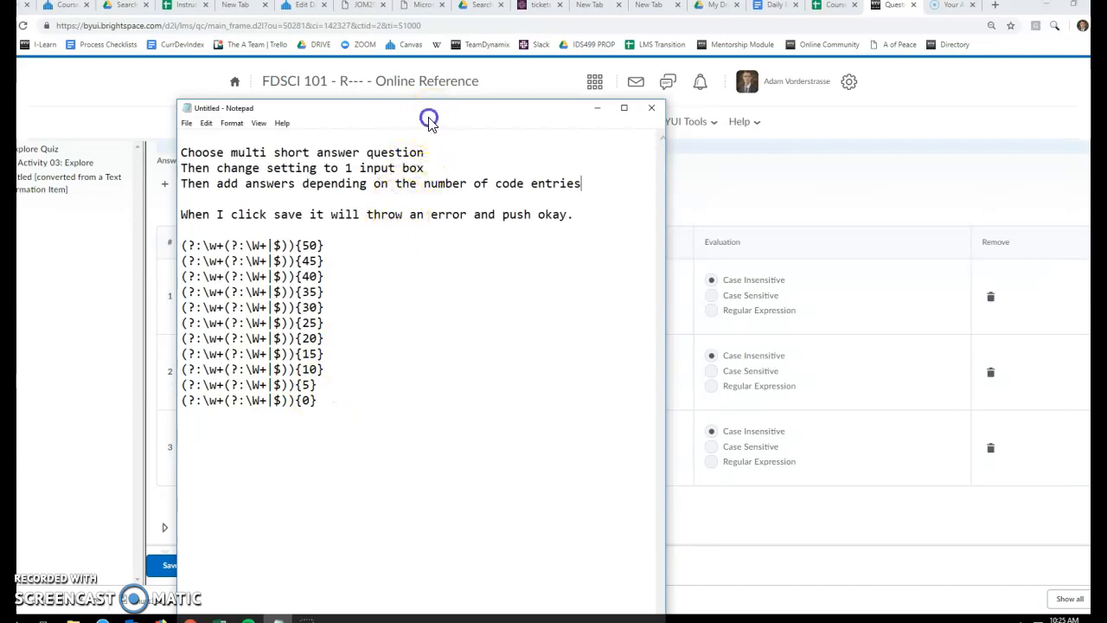
{"action": "left_click_drag", "start_coordinate": [355, 111], "coordinate": [17, 55]}
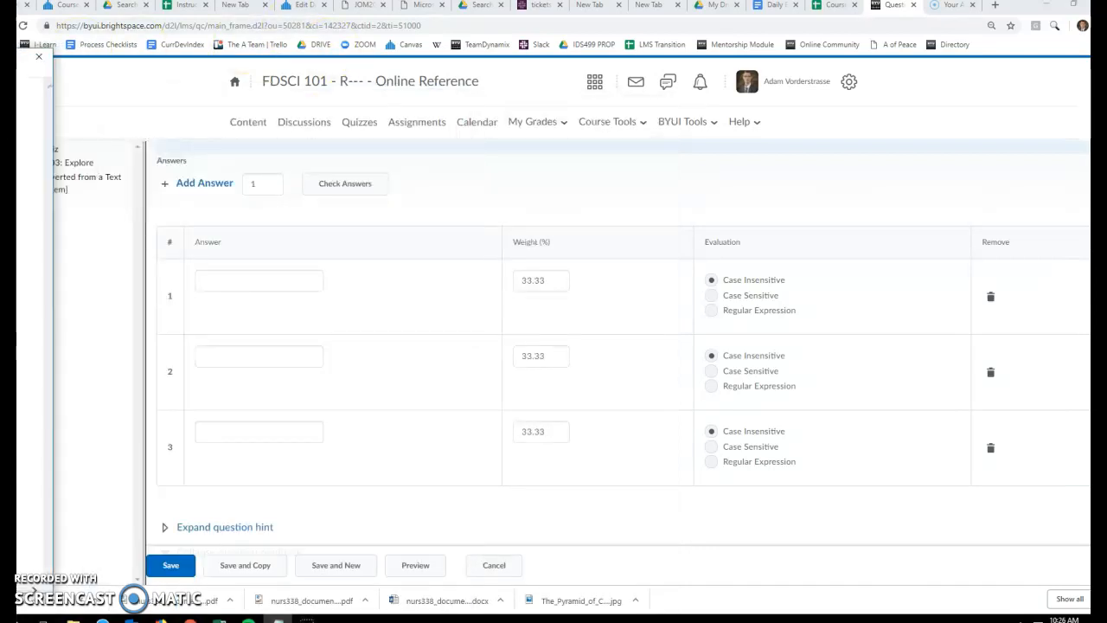
Add 8 more answer rows to the question
{"action": "left_click", "coordinate": [266, 182]}
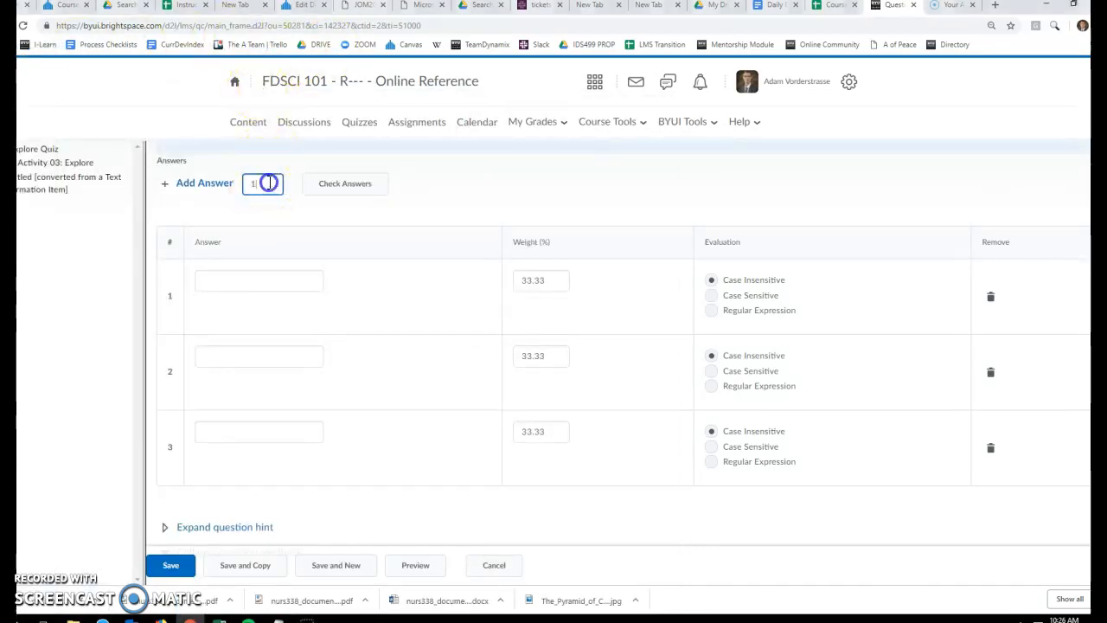
{"action": "type", "text": "8"}
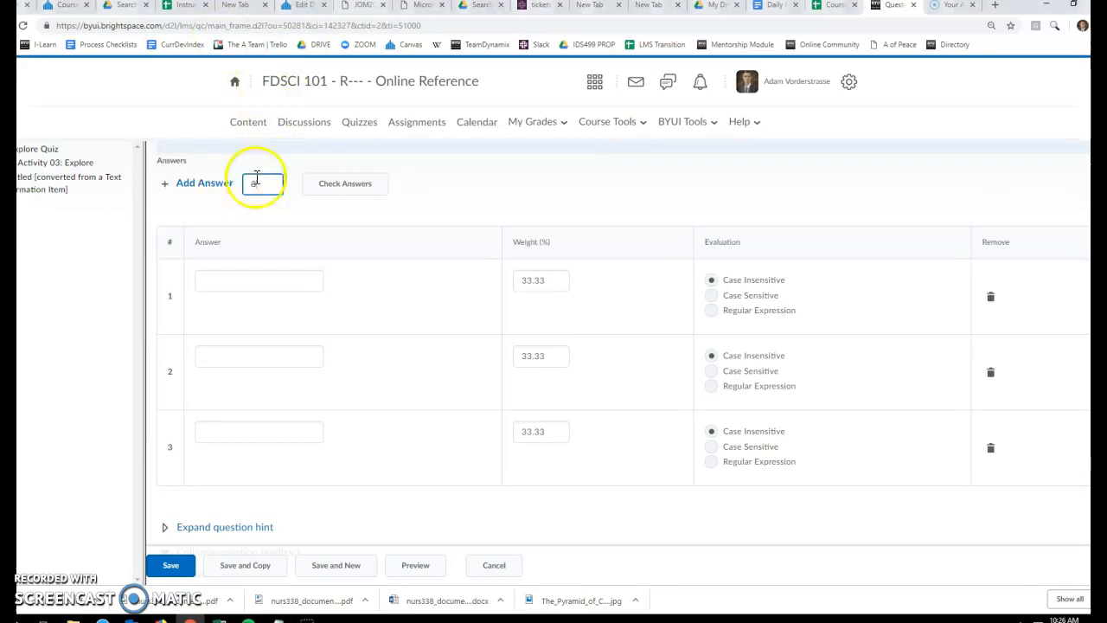
{"action": "left_click", "coordinate": [204, 185]}
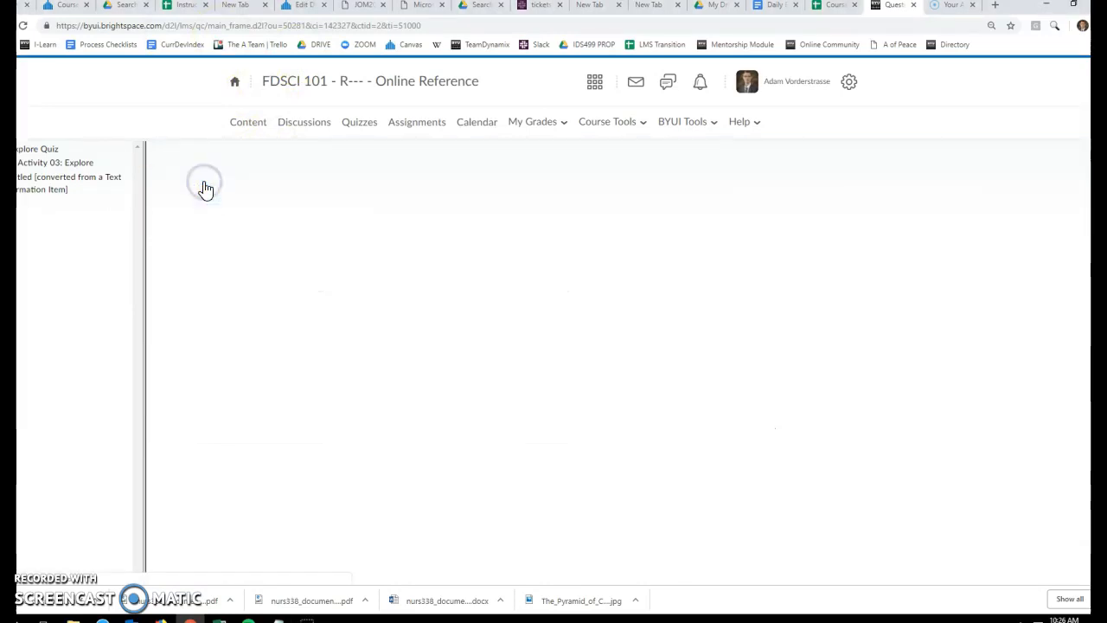
{"action": "scroll", "coordinate": [349, 370], "scroll_direction": "down", "scroll_amount": 3}
{"action": "scroll", "coordinate": [346, 369], "scroll_direction": "down", "scroll_amount": 5}
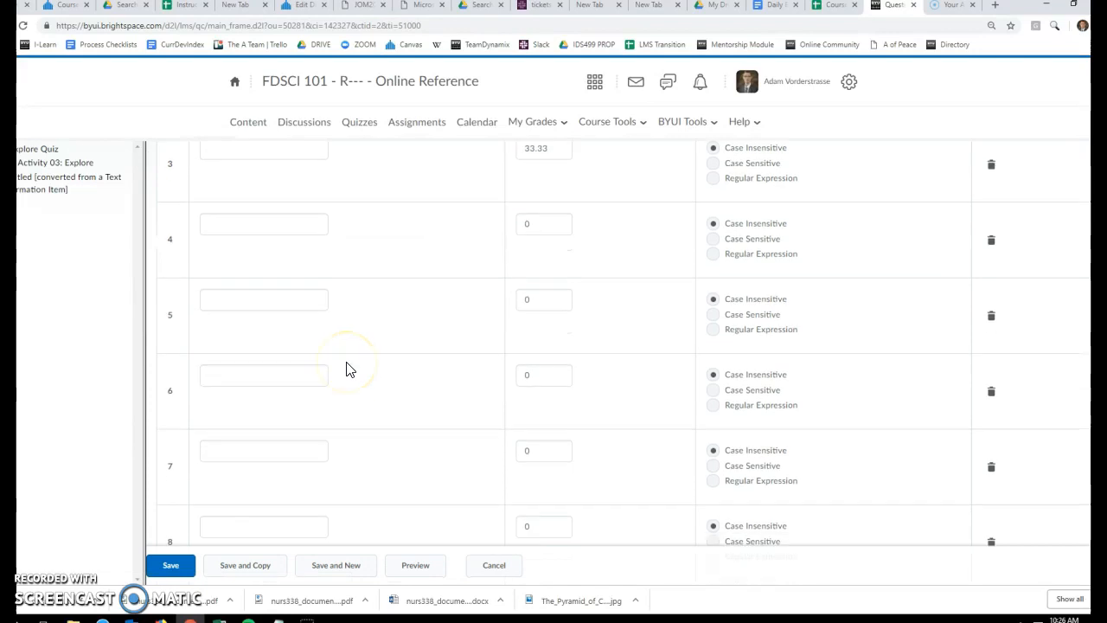
{"action": "scroll", "coordinate": [346, 370], "scroll_direction": "down", "scroll_amount": 1}
{"action": "scroll", "coordinate": [346, 370], "scroll_direction": "up", "scroll_amount": 5}
{"action": "scroll", "coordinate": [346, 369], "scroll_direction": "up", "scroll_amount": 3}
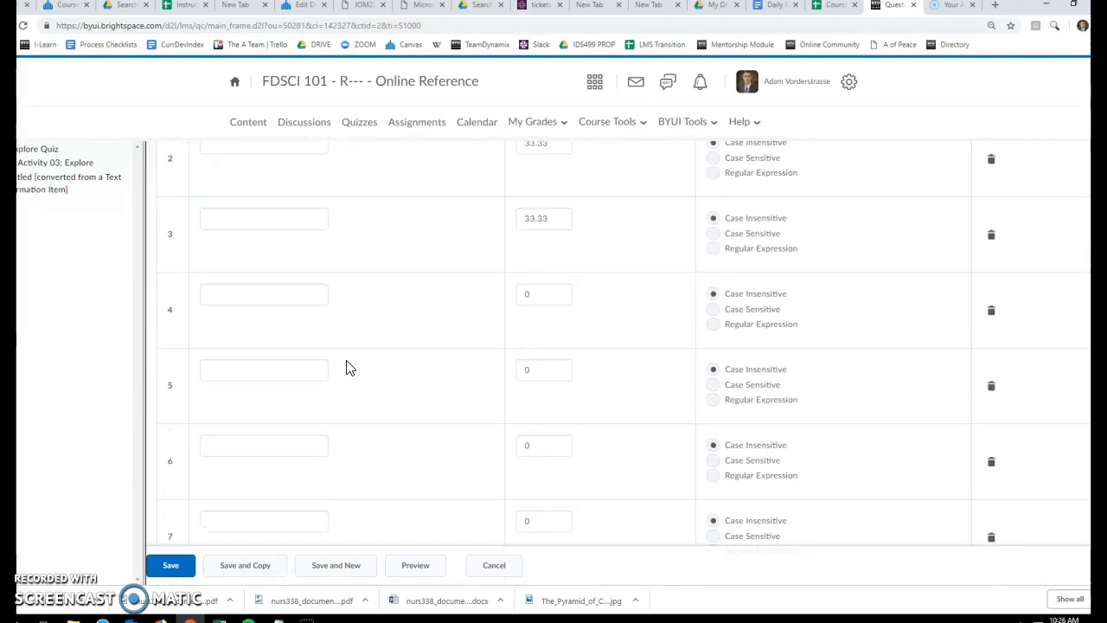
Set the evaluation of the answer rows, from answer 1 downward, to Regular Expression
{"action": "left_click", "coordinate": [715, 355]}
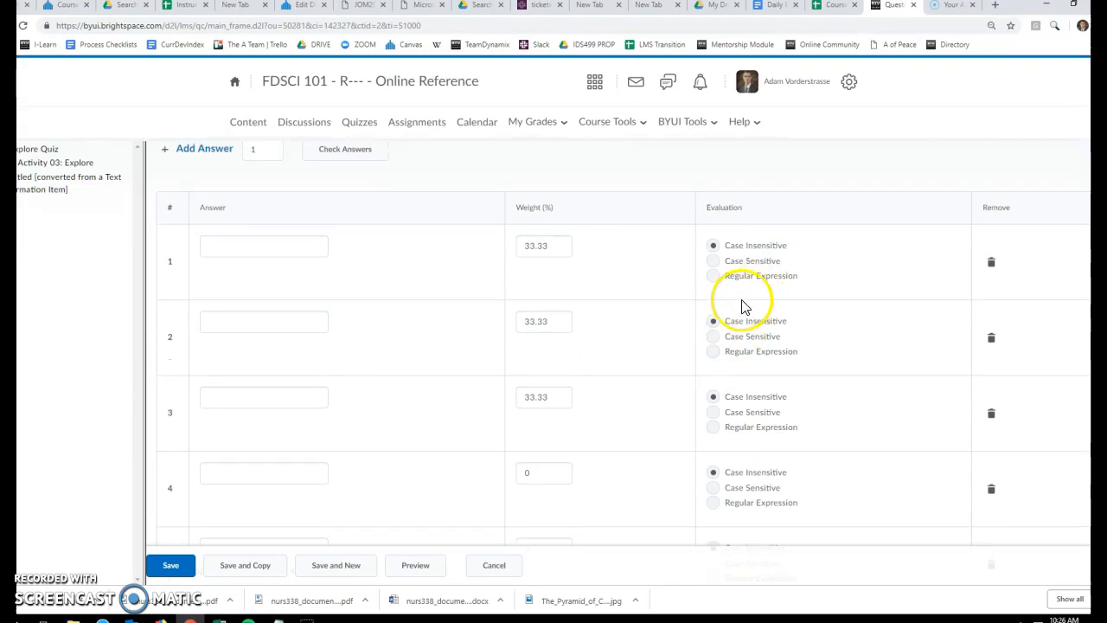
{"action": "left_click", "coordinate": [712, 275]}
{"action": "left_click", "coordinate": [713, 350]}
{"action": "scroll", "coordinate": [714, 388], "scroll_direction": "down", "scroll_amount": 1}
{"action": "left_click", "coordinate": [712, 367]}
{"action": "left_click", "coordinate": [712, 443]}
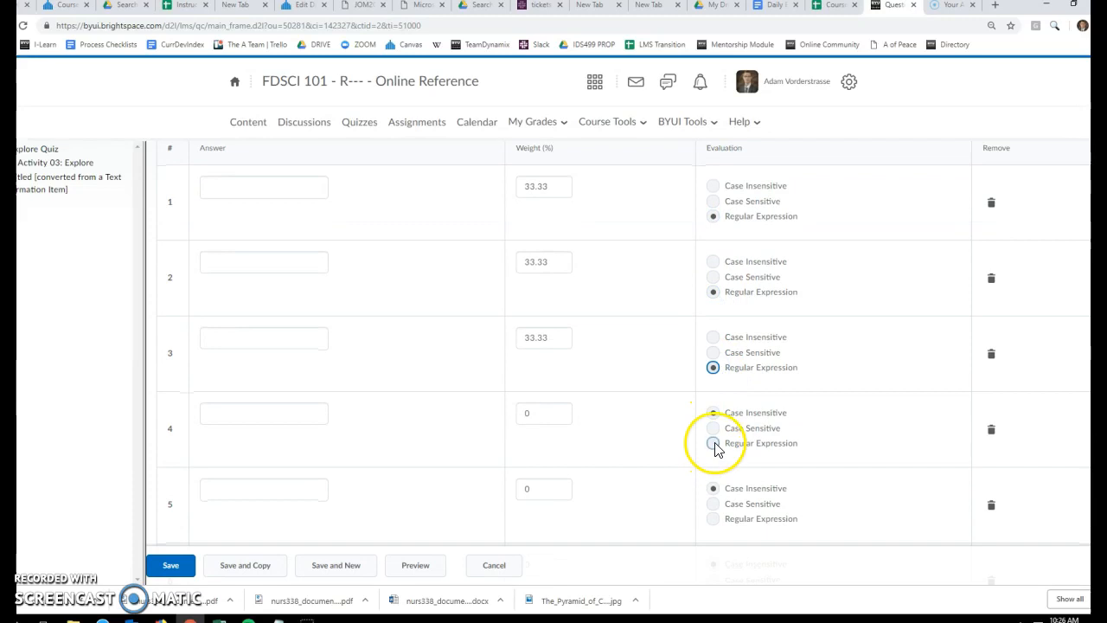
{"action": "scroll", "coordinate": [711, 450], "scroll_direction": "down", "scroll_amount": 1}
{"action": "left_click", "coordinate": [711, 459]}
{"action": "scroll", "coordinate": [666, 428], "scroll_direction": "down", "scroll_amount": 3}
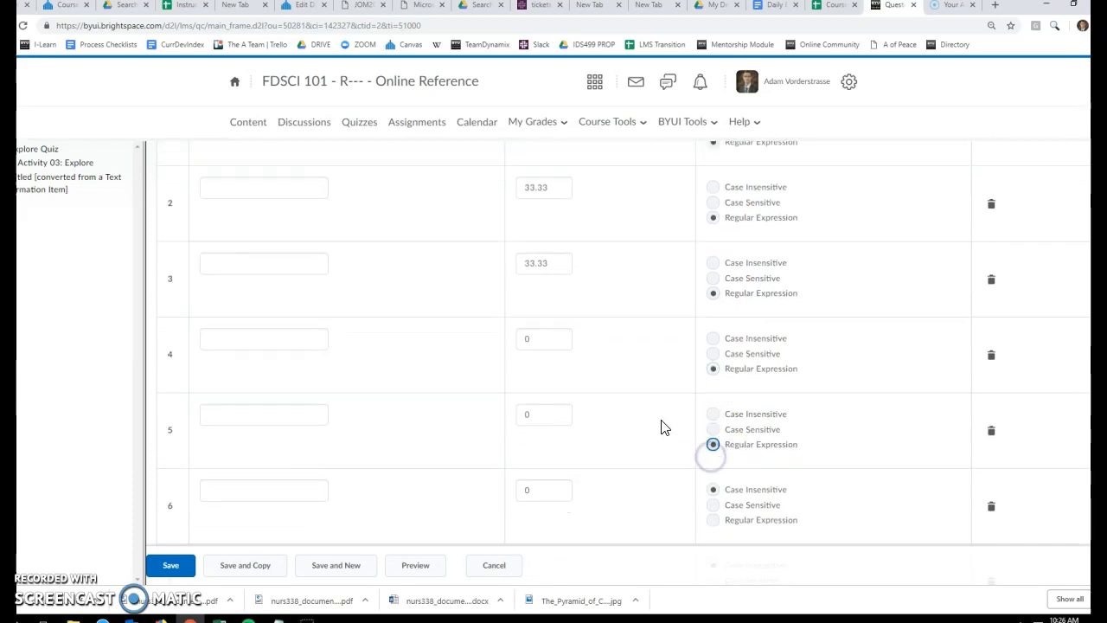
{"action": "left_click", "coordinate": [714, 355]}
{"action": "left_click", "coordinate": [712, 432]}
{"action": "left_click", "coordinate": [714, 508]}
{"action": "left_click", "coordinate": [603, 454]}
{"action": "scroll", "coordinate": [603, 454], "scroll_direction": "up", "scroll_amount": 4}
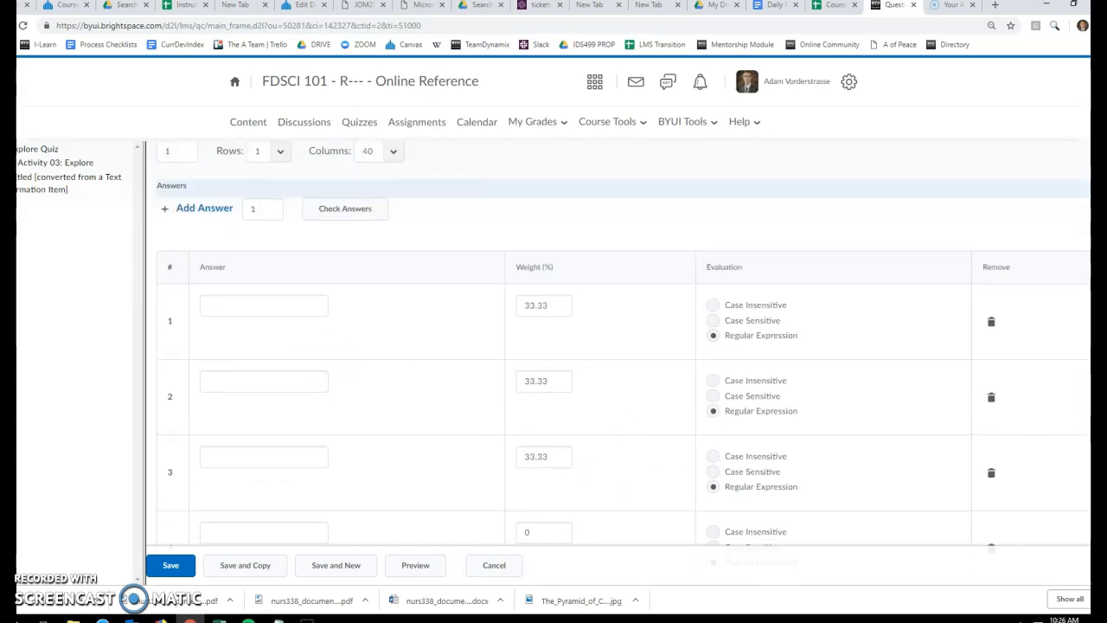
Copy the code (?:\w+(?:\W+|$)){50} from Notepad into answer 1 and set its weight to 100%
{"action": "left_click_drag", "start_coordinate": [0, 4], "coordinate": [502, 88]}
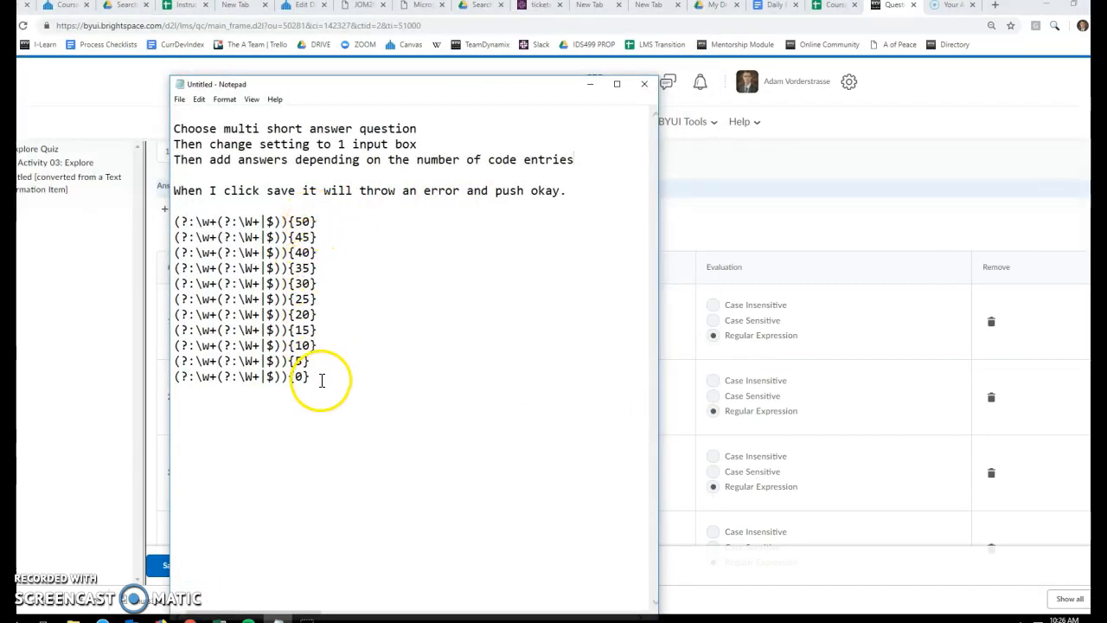
{"action": "left_click_drag", "start_coordinate": [430, 86], "coordinate": [0, 86]}
{"action": "left_click_drag", "start_coordinate": [15, 17], "coordinate": [0, 17]}
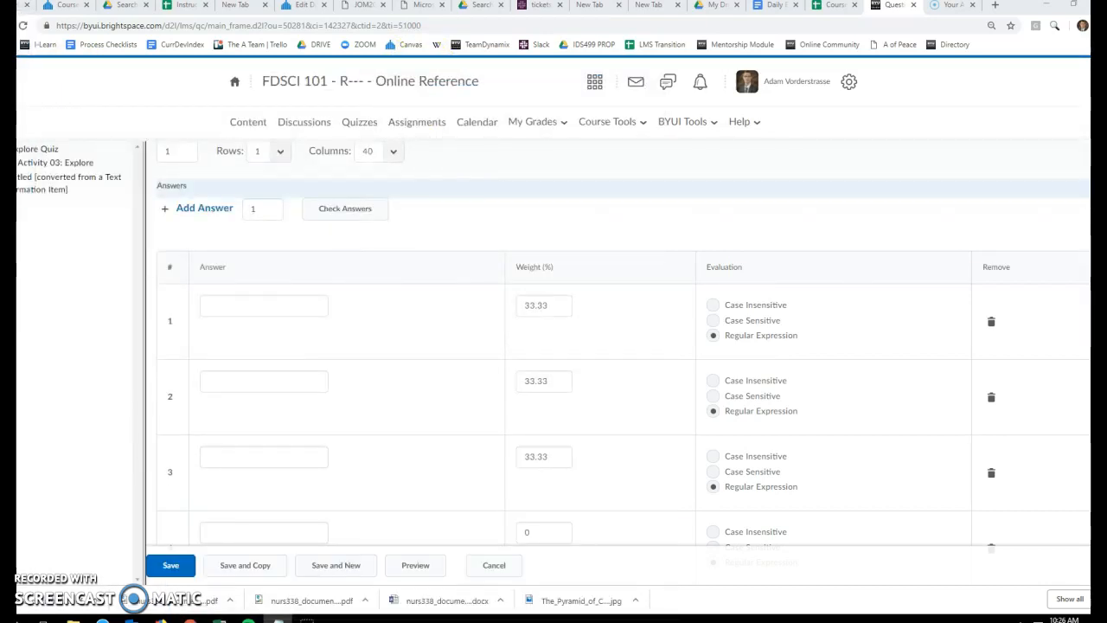
{"action": "left_click", "coordinate": [273, 304]}
{"action": "type", "text": "(?:\\w+(?:\\W+|$)){50}"}
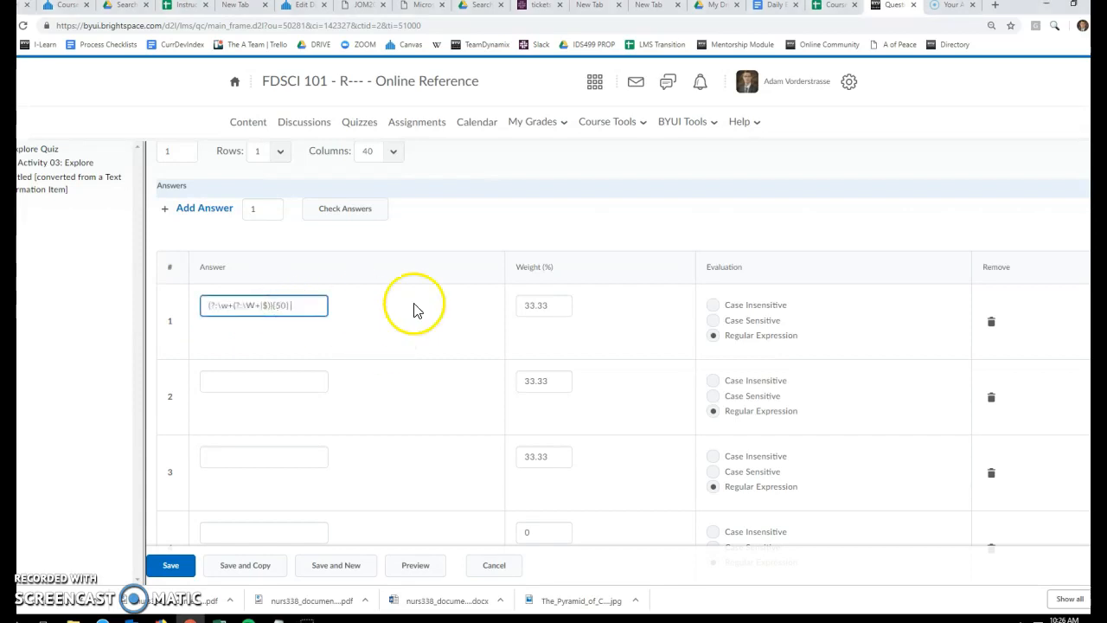
{"action": "left_click_drag", "start_coordinate": [559, 306], "coordinate": [485, 301]}
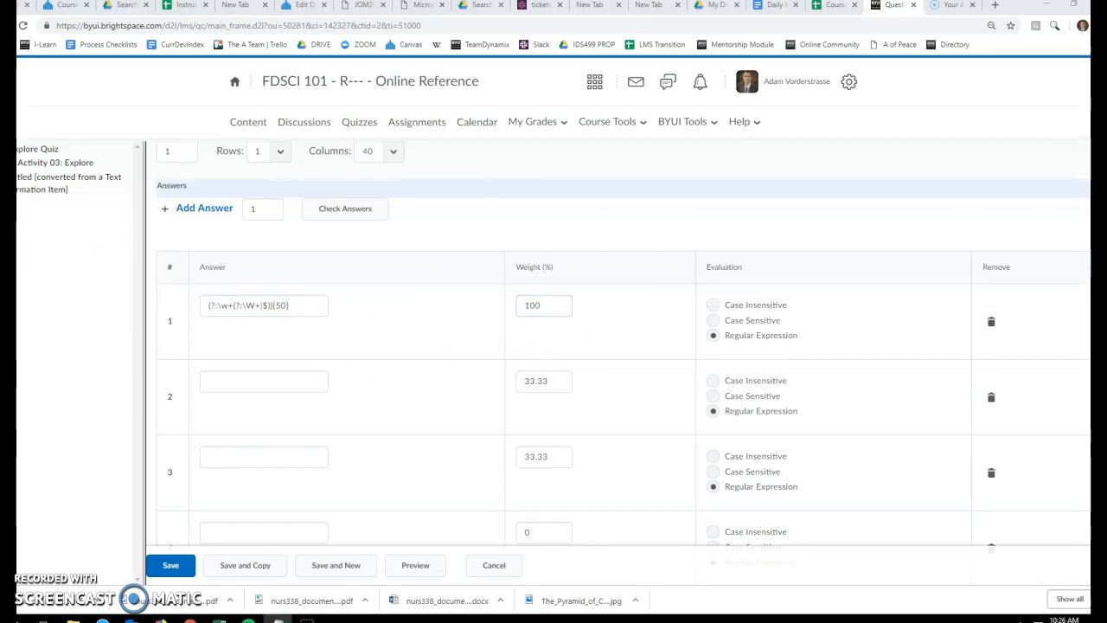
Enter the code (?:\w+(?:\W+|$)){45} as answer 2 and set its weight to 90%
{"action": "left_click", "coordinate": [254, 381]}
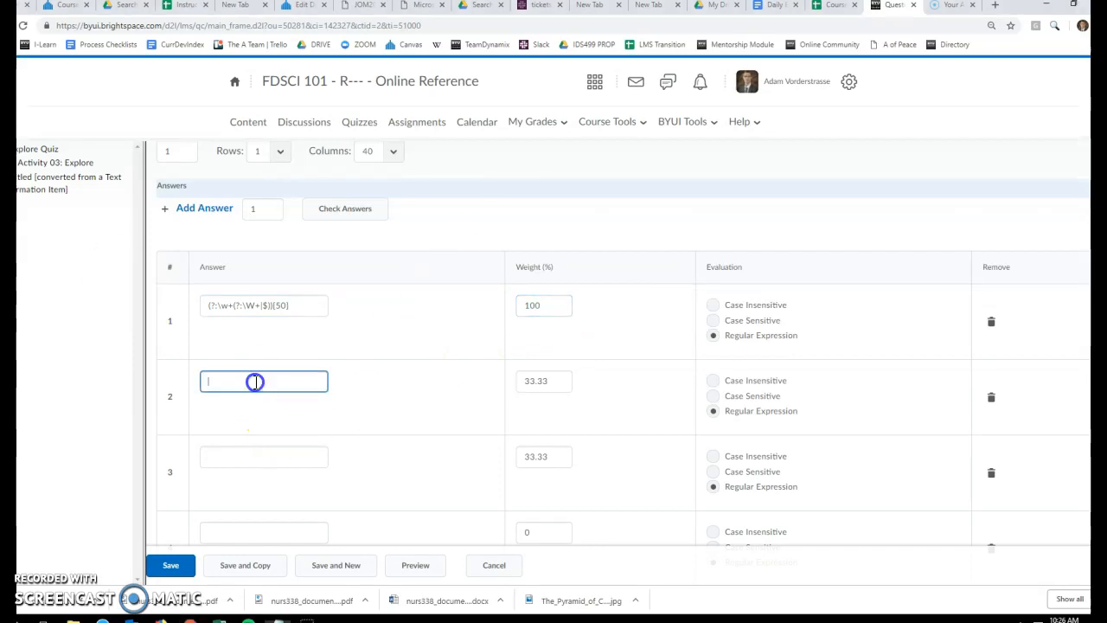
{"action": "type", "text": "(?:\\w+(?:\\W+|$)){45}"}
{"action": "key", "text": "Tab"}
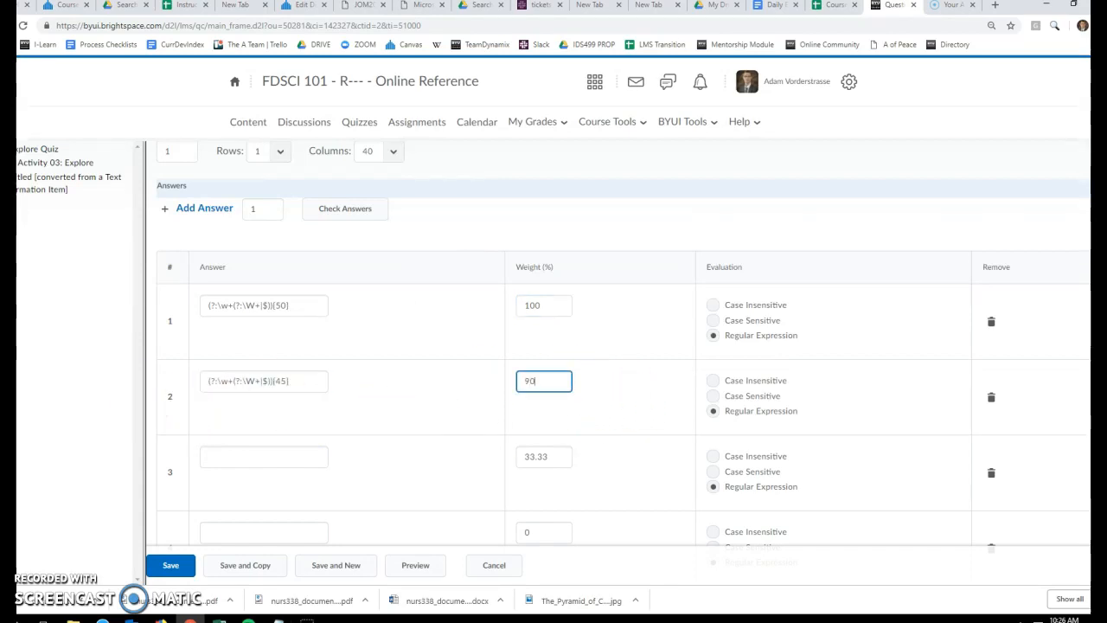
Copy the code (?:\w+(?:\W+|$)){40} from Notepad into answer 3 and set its weight to 80%
{"action": "left_click", "coordinate": [278, 620]}
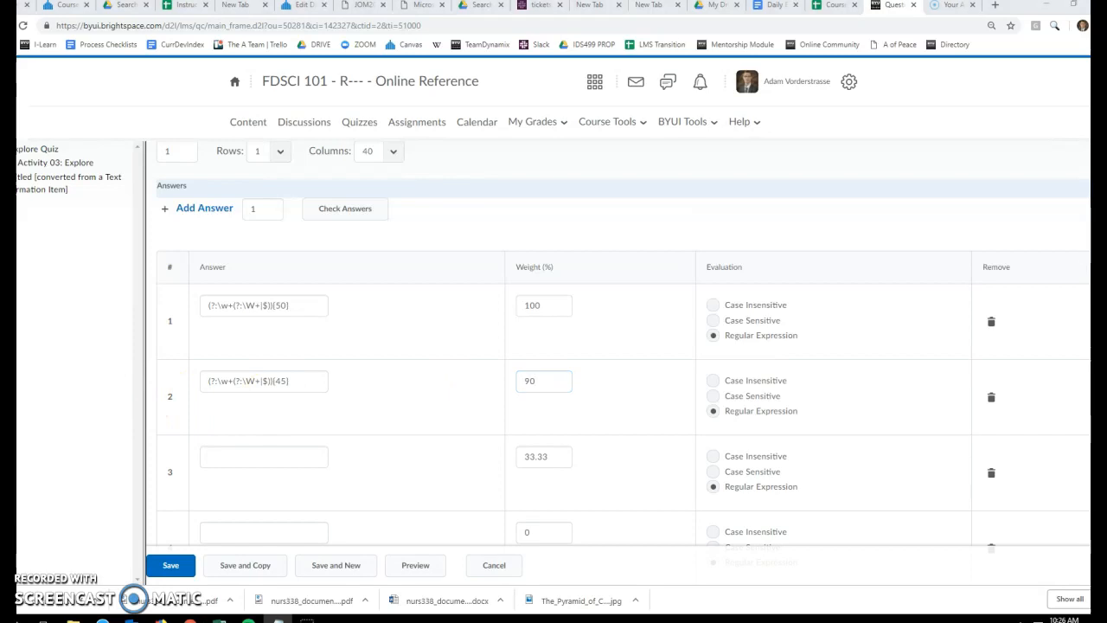
{"action": "left_click", "coordinate": [272, 453]}
{"action": "type", "text": "(?:\\w+(?:\\W+|$)){40}"}
{"action": "left_click_drag", "start_coordinate": [567, 457], "coordinate": [455, 465]}
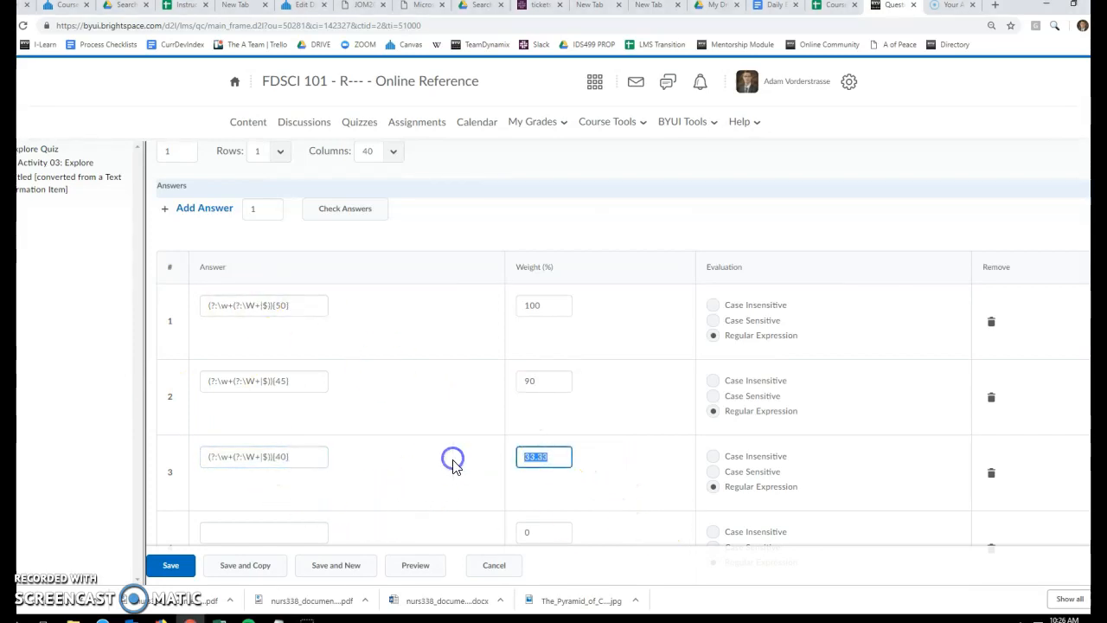
{"action": "type", "text": "80"}
{"action": "left_click", "coordinate": [441, 450]}
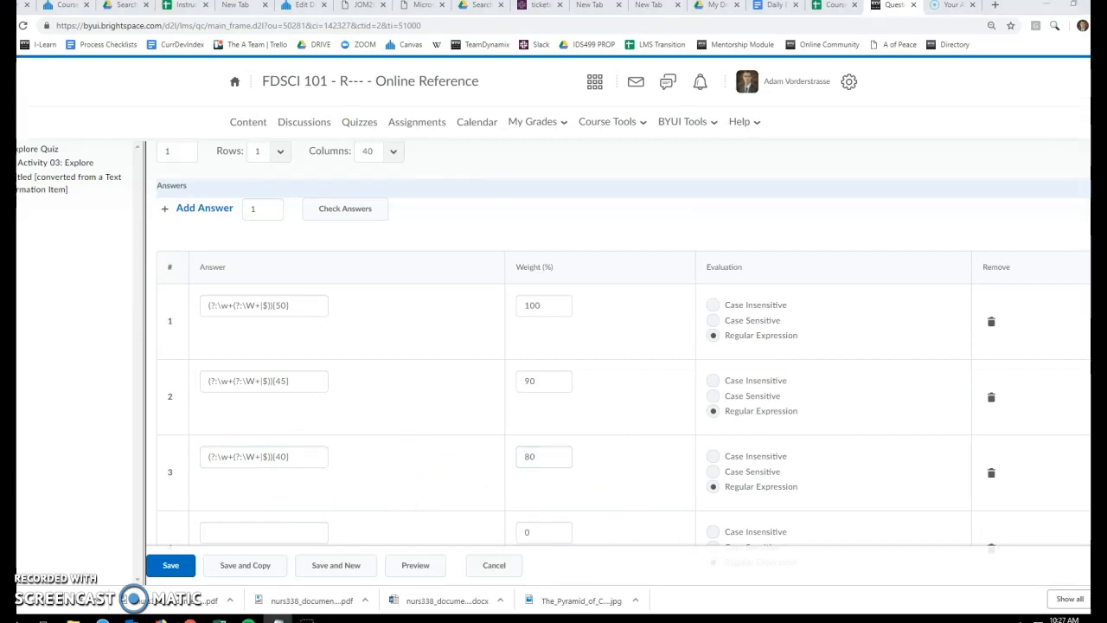
Enter the code (?:\w+(?:\W+|$)){35} as answer 4 and set its weight to 70%
{"action": "scroll", "coordinate": [309, 484], "scroll_direction": "down", "scroll_amount": 2}
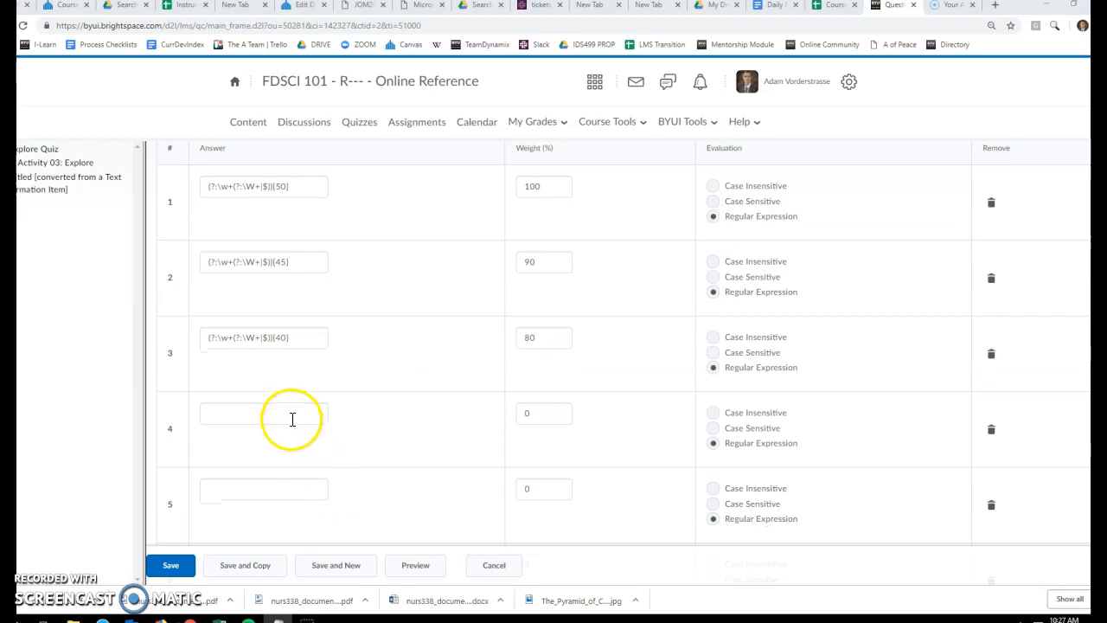
{"action": "left_click", "coordinate": [287, 414]}
{"action": "type", "text": "(?:\\w+(?:\\W+|$)){35}"}
{"action": "left_click_drag", "start_coordinate": [530, 414], "coordinate": [474, 413]}
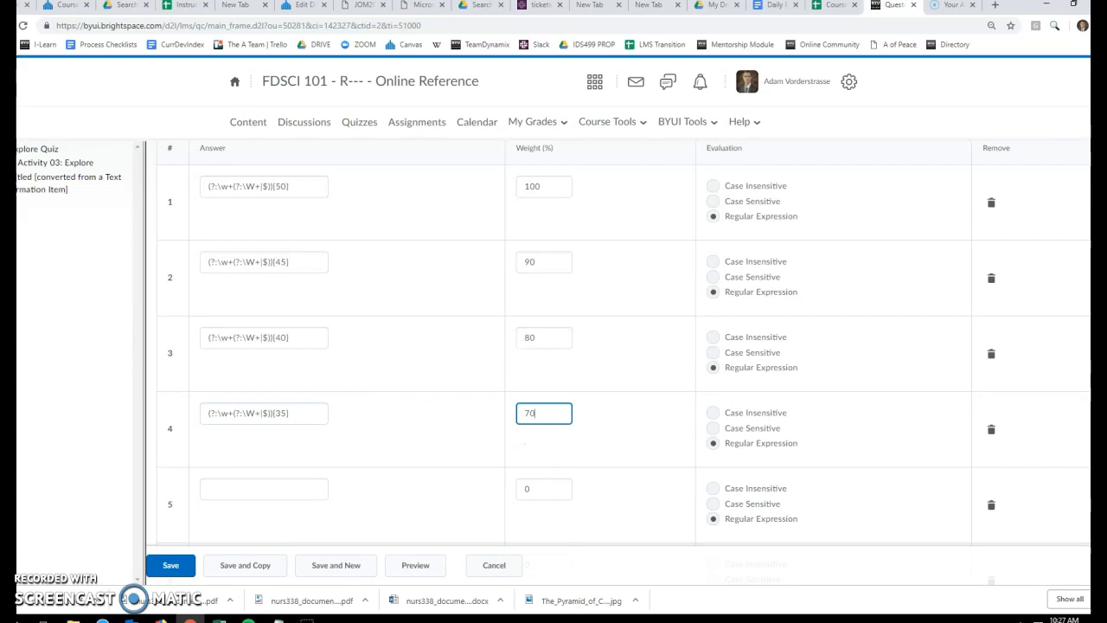
Copy the code (?:\w+(?:\W+|$)){30} from Notepad into answer 5 and set its weight to 60%
{"action": "key", "text": "alt+Tab"}
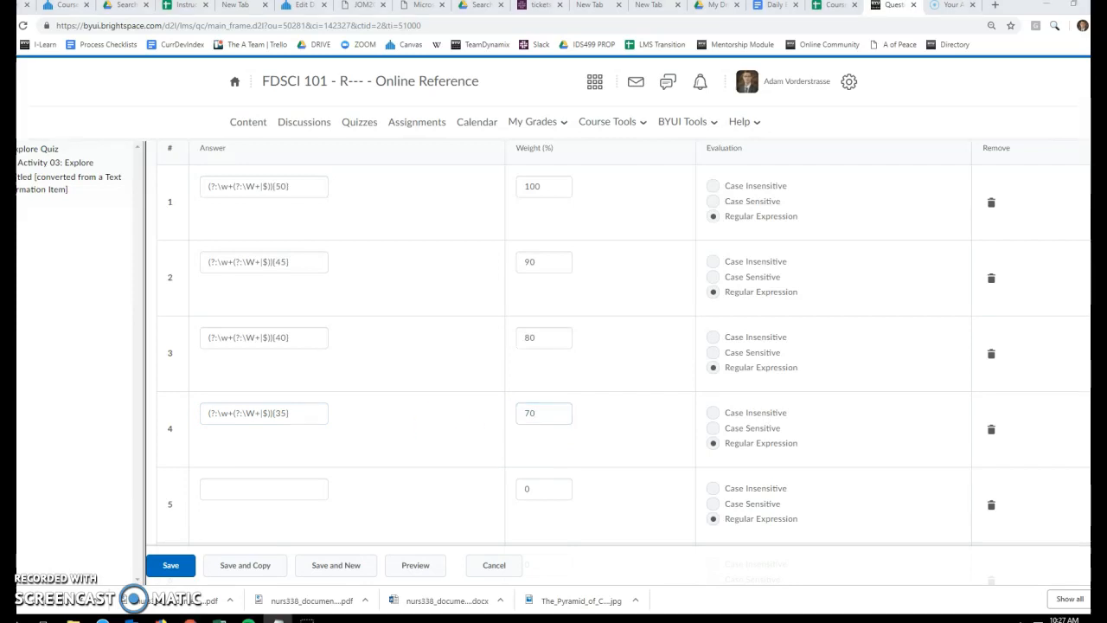
{"action": "scroll", "coordinate": [378, 430], "scroll_direction": "down", "scroll_amount": 3}
{"action": "left_click", "coordinate": [263, 311]}
{"action": "type", "text": "(?:\\w+(?:\\W+|$)){30}"}
{"action": "left_click_drag", "start_coordinate": [545, 314], "coordinate": [471, 307]}
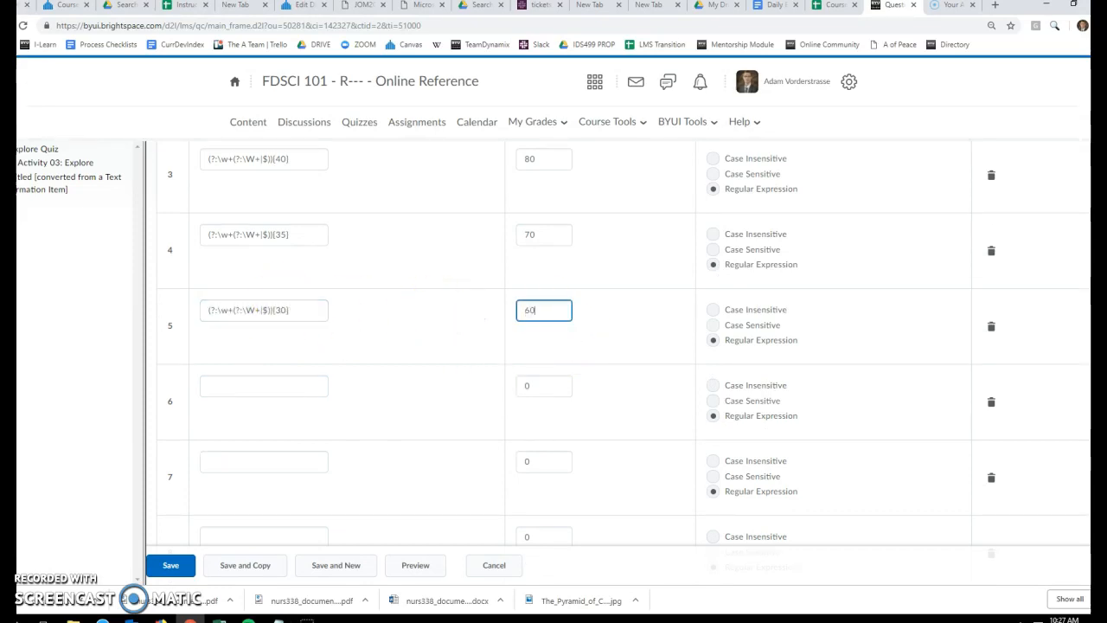
Copy the code (?:\w+(?:\W+|$)){25} from Notepad into answer 6 and set its weight to 50%
{"action": "left_click", "coordinate": [278, 620]}
{"action": "left_click", "coordinate": [264, 386]}
{"action": "type", "text": "(?:\\w+(?:\\W+|$)){25}"}
{"action": "double_click", "coordinate": [541, 387]}
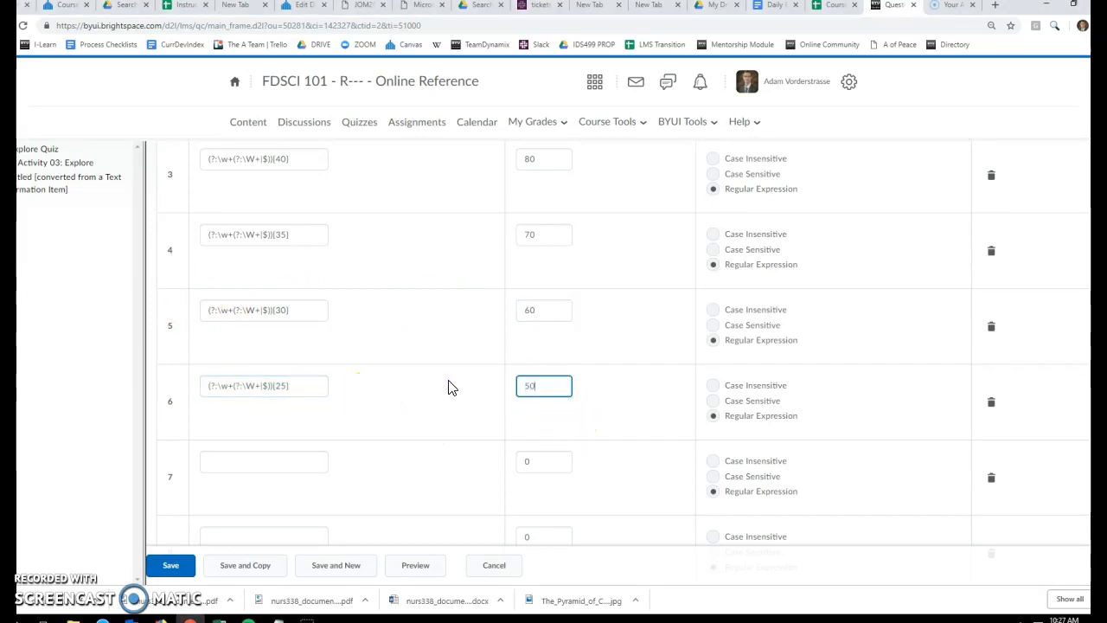
Copy the code (?:\w+(?:\W+|$)){20} from Notepad into answer 7 and set its weight to 40%
{"action": "left_click", "coordinate": [0, 372]}
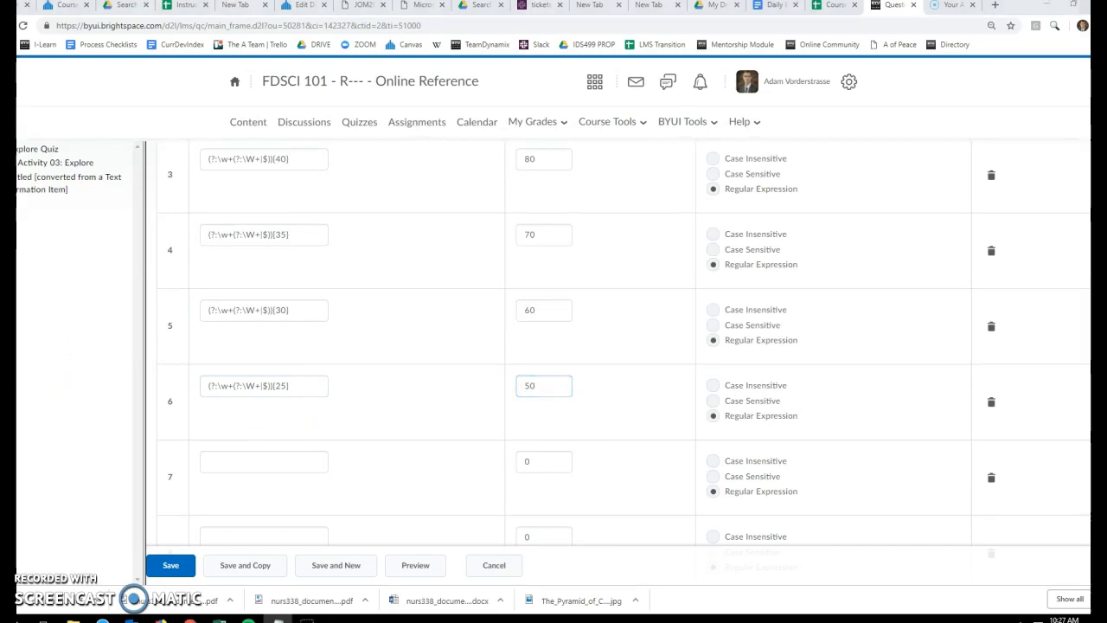
{"action": "left_click", "coordinate": [267, 461]}
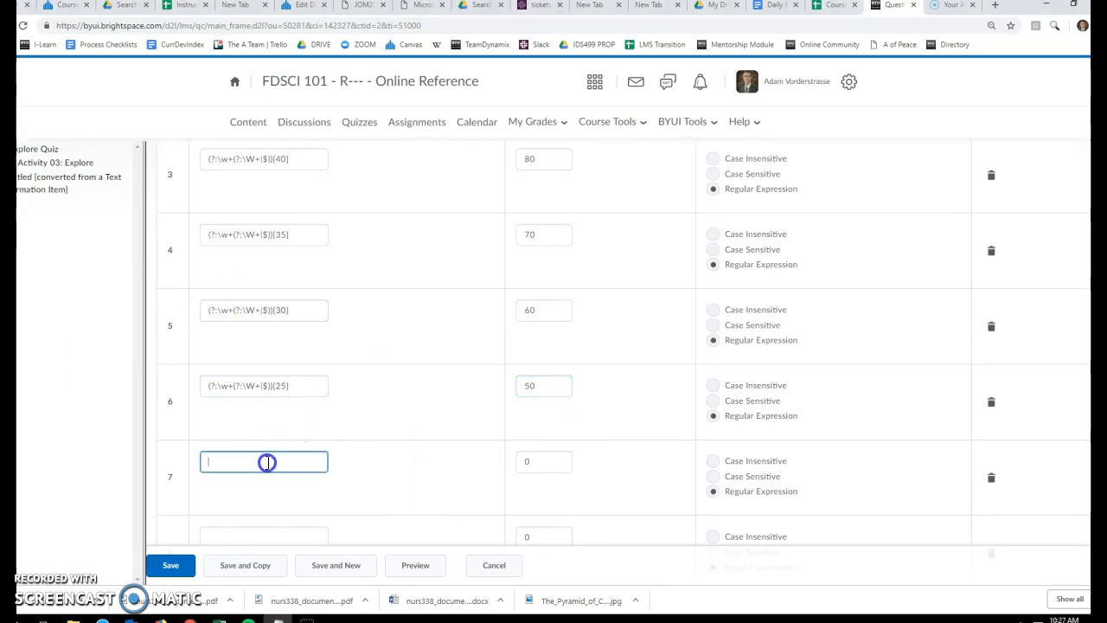
{"action": "type", "text": "(?:\\w+(?:\\W+|$)){20}"}
{"action": "key", "text": "Tab"}
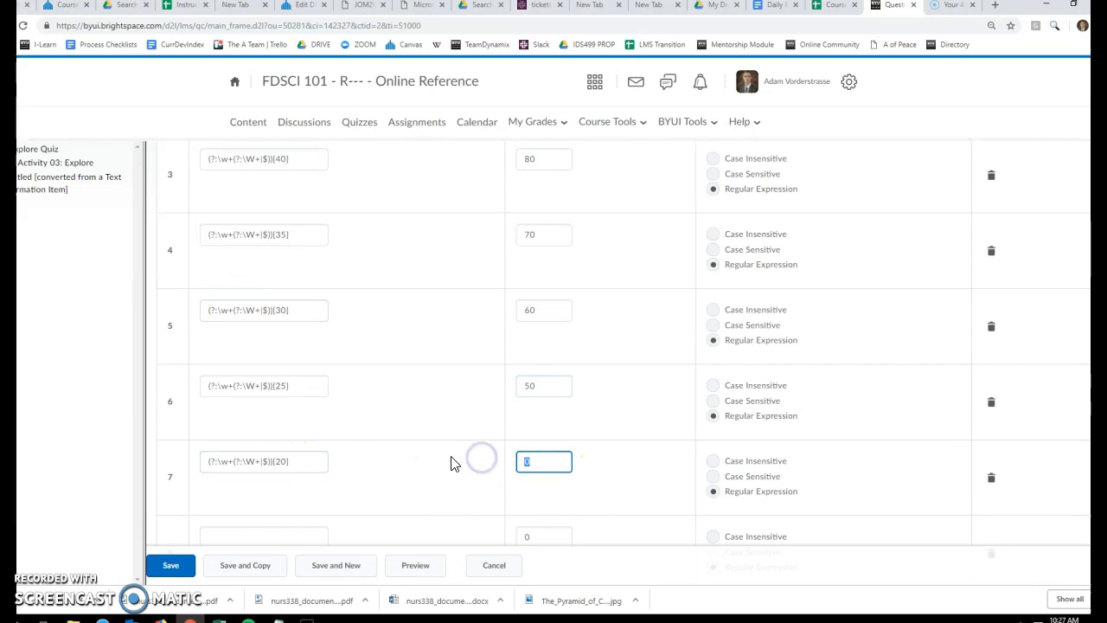
Copy the code (?:\w+(?:\W+|$)){15} from Notepad into answer 8 and set its weight to 30%
{"action": "scroll", "coordinate": [433, 435], "scroll_direction": "down", "scroll_amount": 1}
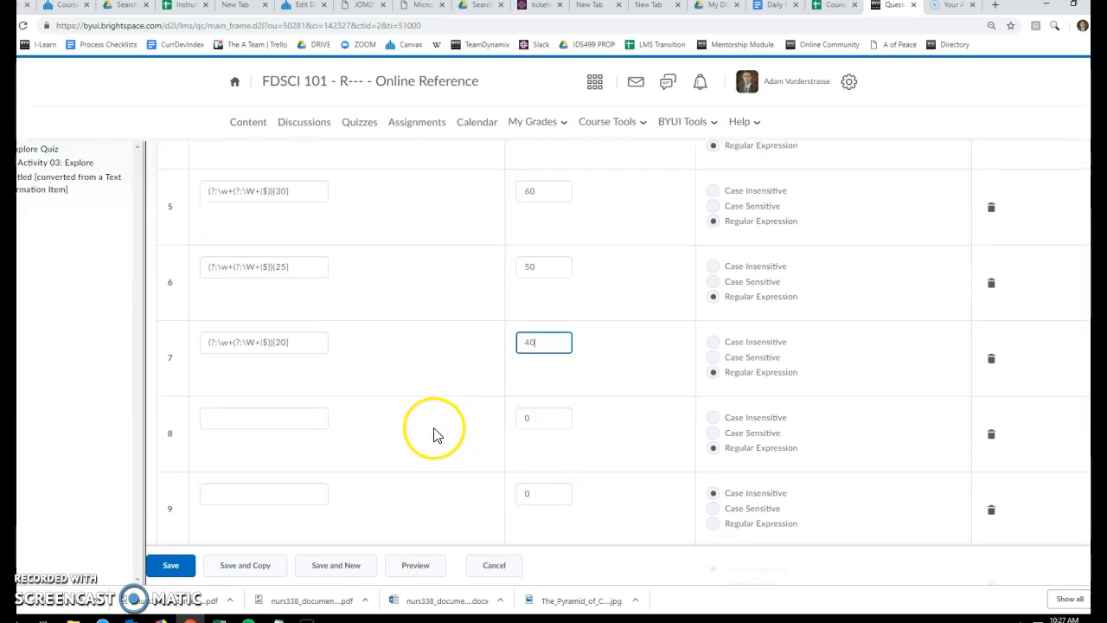
{"action": "key", "text": "alt+Tab"}
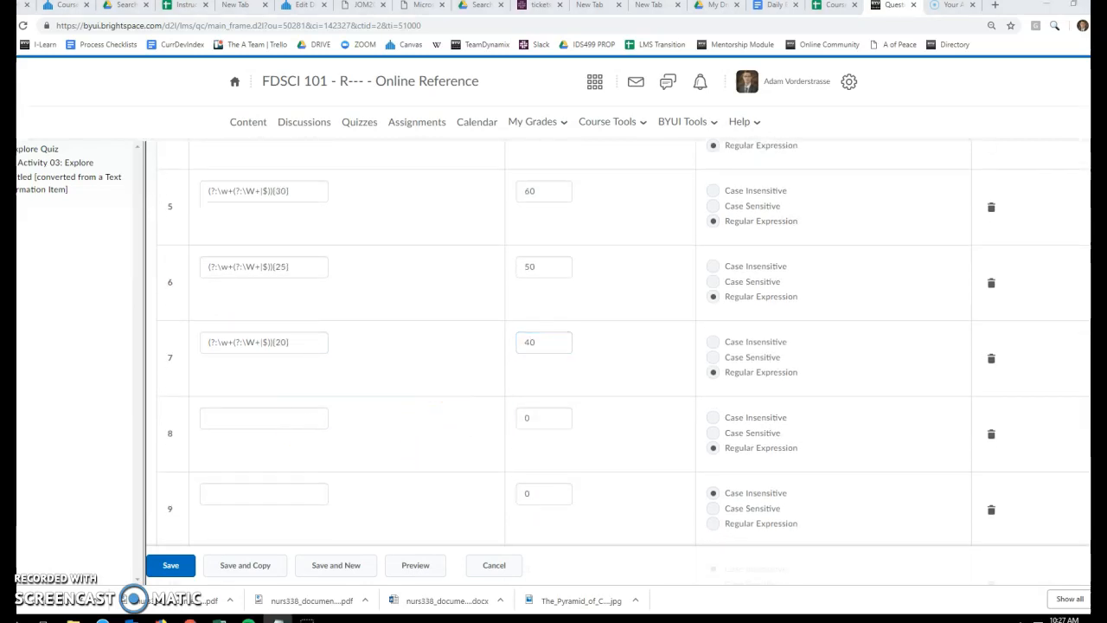
{"action": "left_click", "coordinate": [244, 418]}
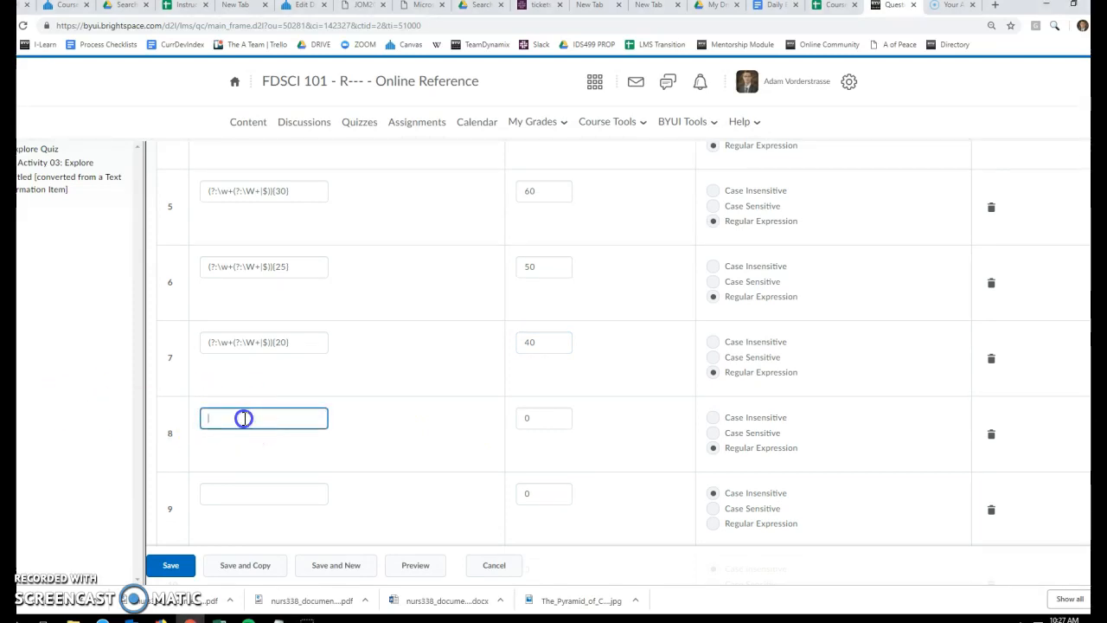
{"action": "type", "text": "(?:\\w+(?:\\W+|$)){15}"}
{"action": "double_click", "coordinate": [543, 418]}
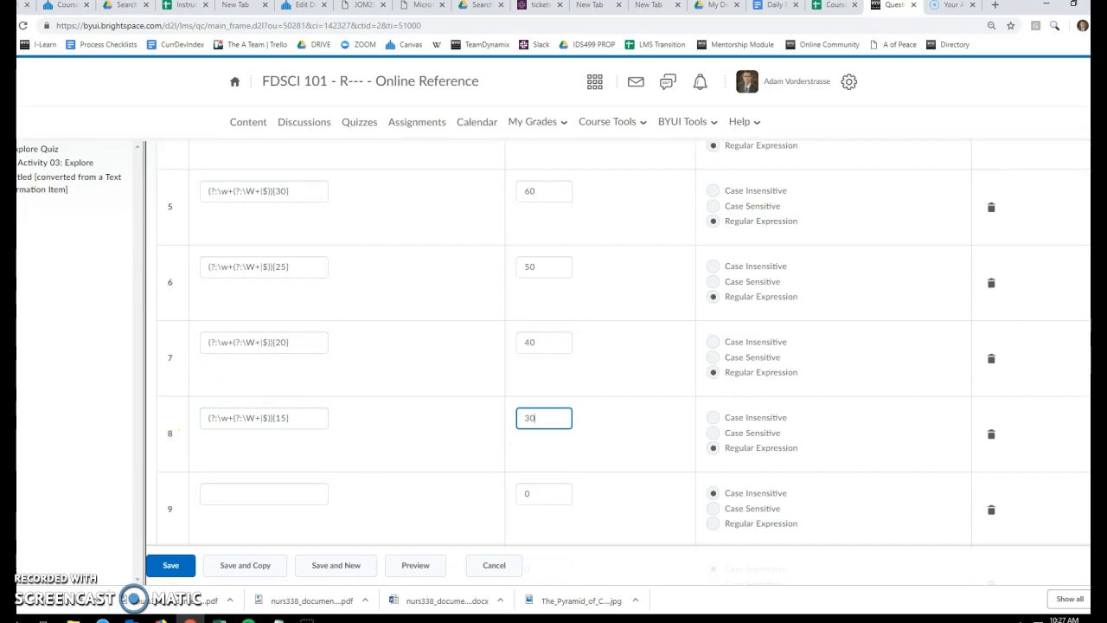
Copy the code (?:\w+(?:\W+|$)){10} from Notepad into answer 9 and set its weight to 20%
{"action": "key", "text": "alt+p"}
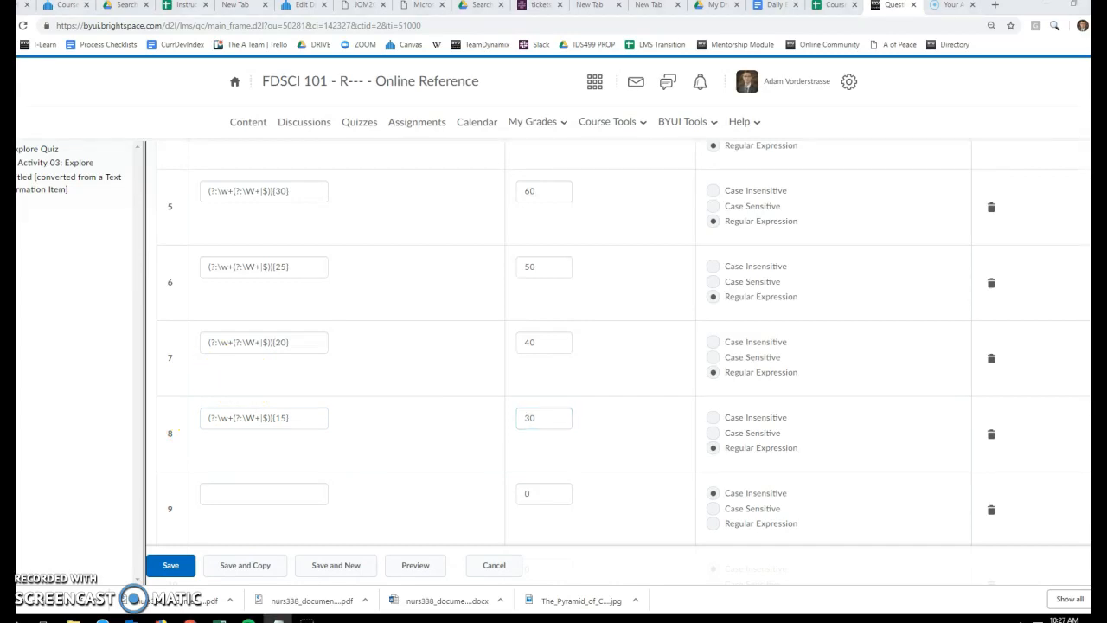
{"action": "left_click", "coordinate": [244, 492]}
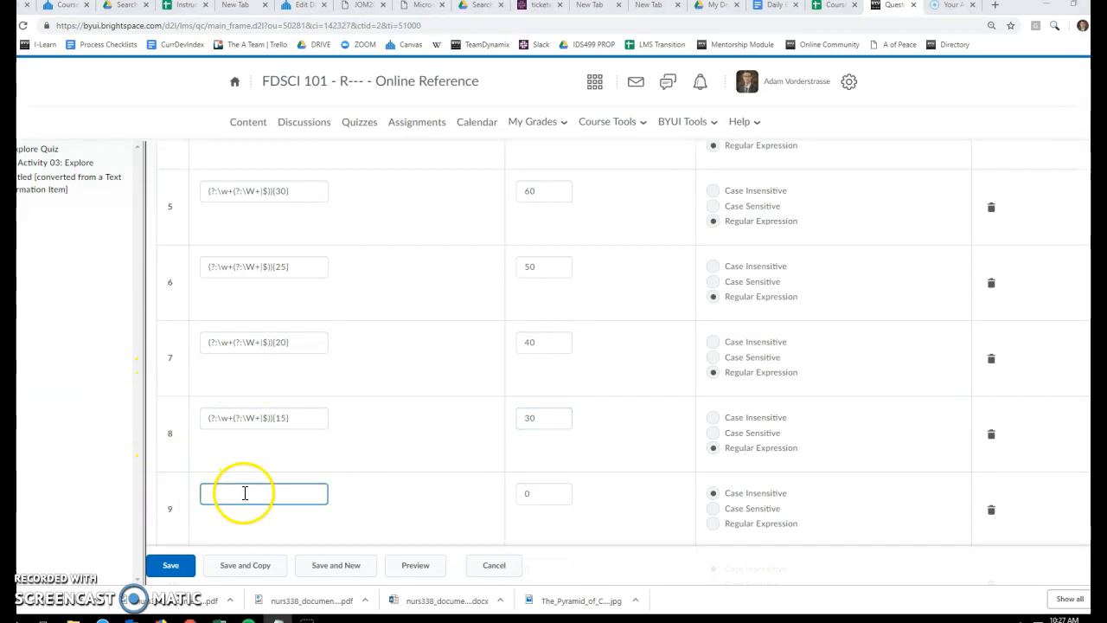
{"action": "type", "text": "(?:\\w+(?:\\W+|$)){10}"}
{"action": "double_click", "coordinate": [538, 493]}
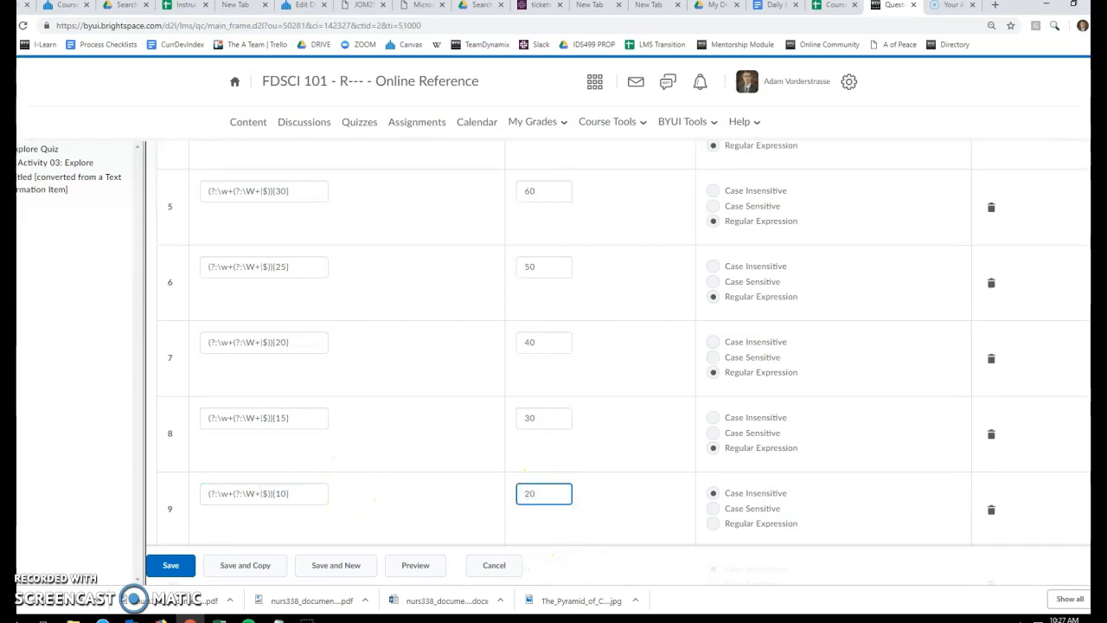
Copy the code (?:\w+(?:\W+|$)){5} from Notepad into answer 10 and set its weight to 10%
{"action": "key", "text": "alt+p"}
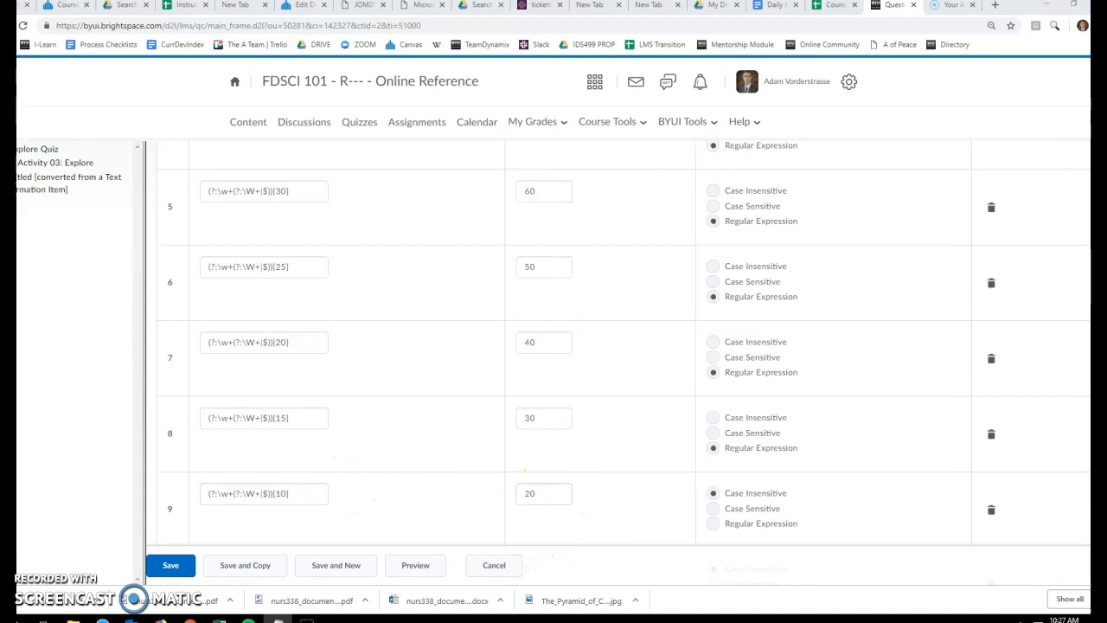
{"action": "scroll", "coordinate": [334, 458], "scroll_direction": "down", "scroll_amount": 2}
{"action": "left_click", "coordinate": [249, 394]}
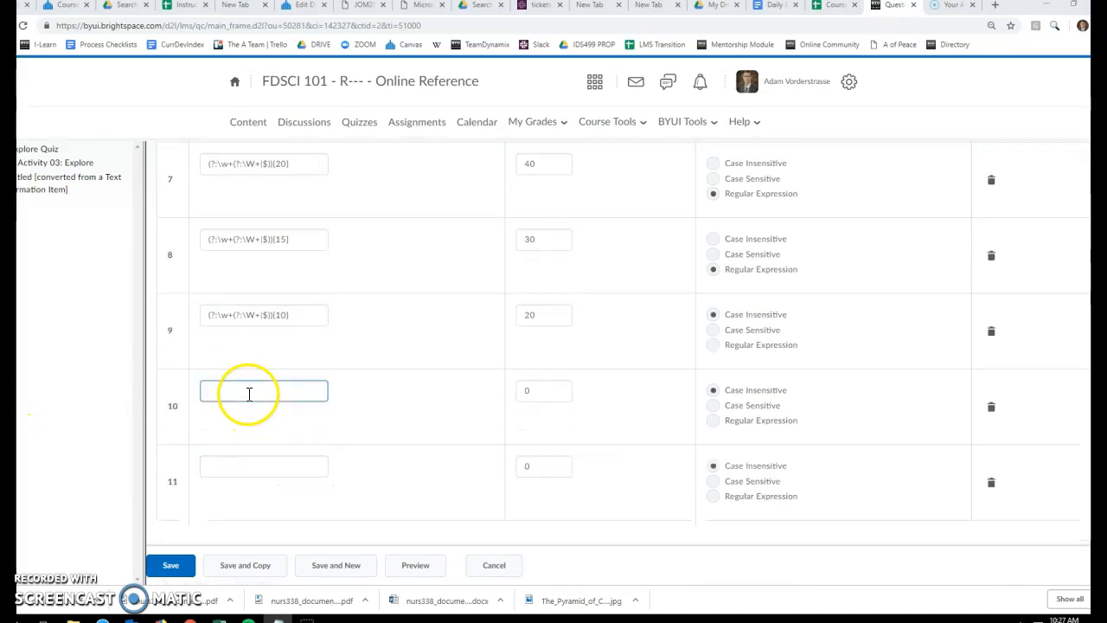
{"action": "left_click", "coordinate": [544, 391]}
{"action": "type", "text": "10"}
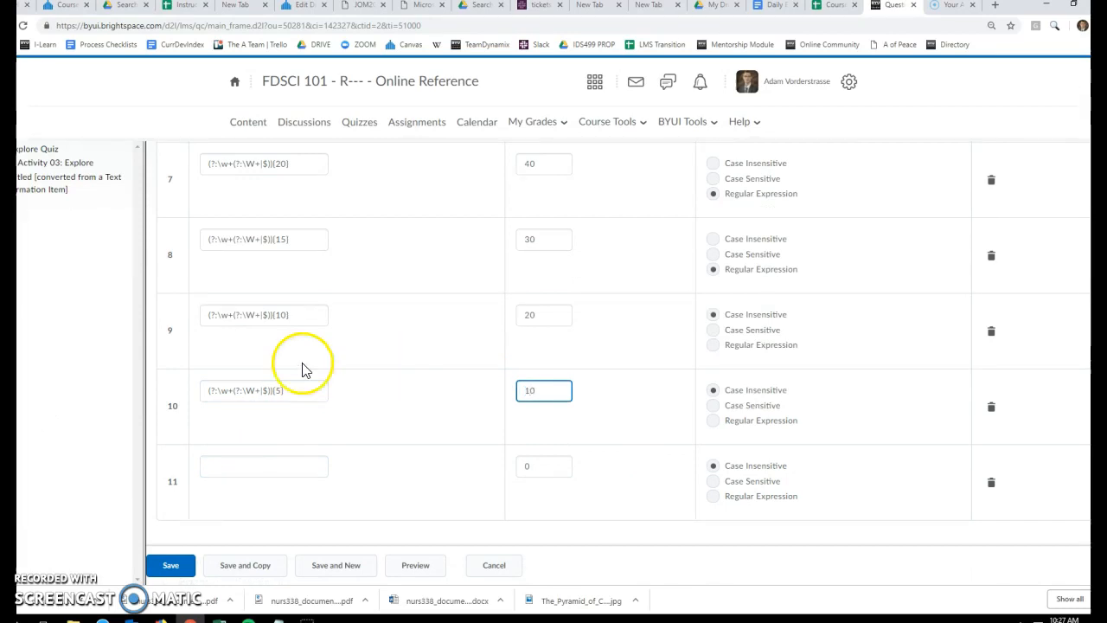
Copy the code (?:\w+(?:\W+|$)){0} from Notepad into answer 11, the last answer row
{"action": "key", "text": "alt+Tab"}
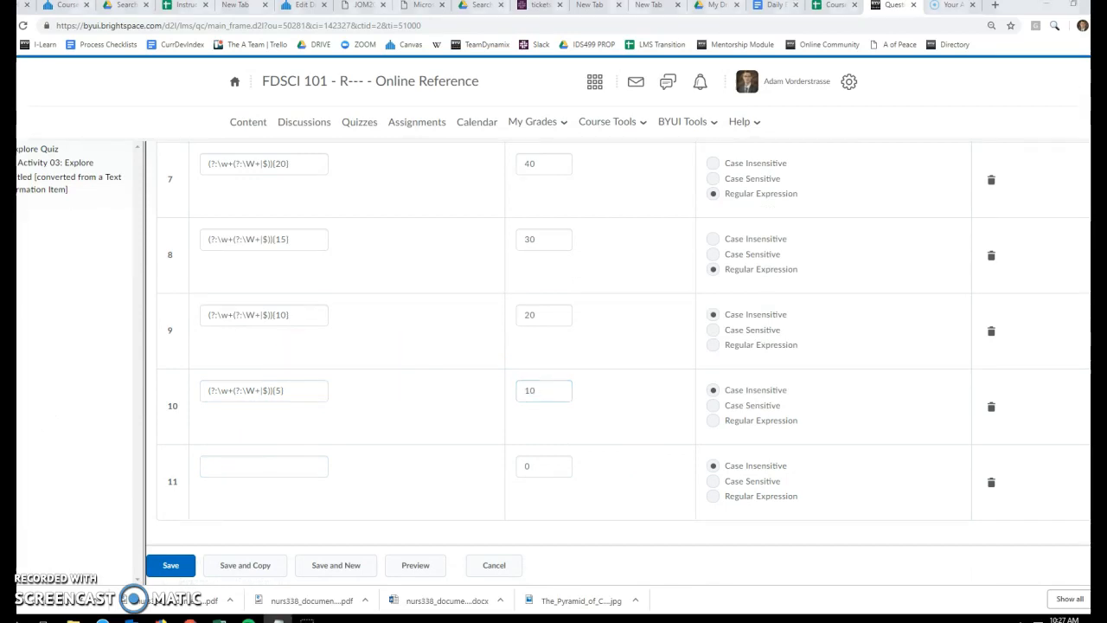
{"action": "left_click", "coordinate": [240, 467]}
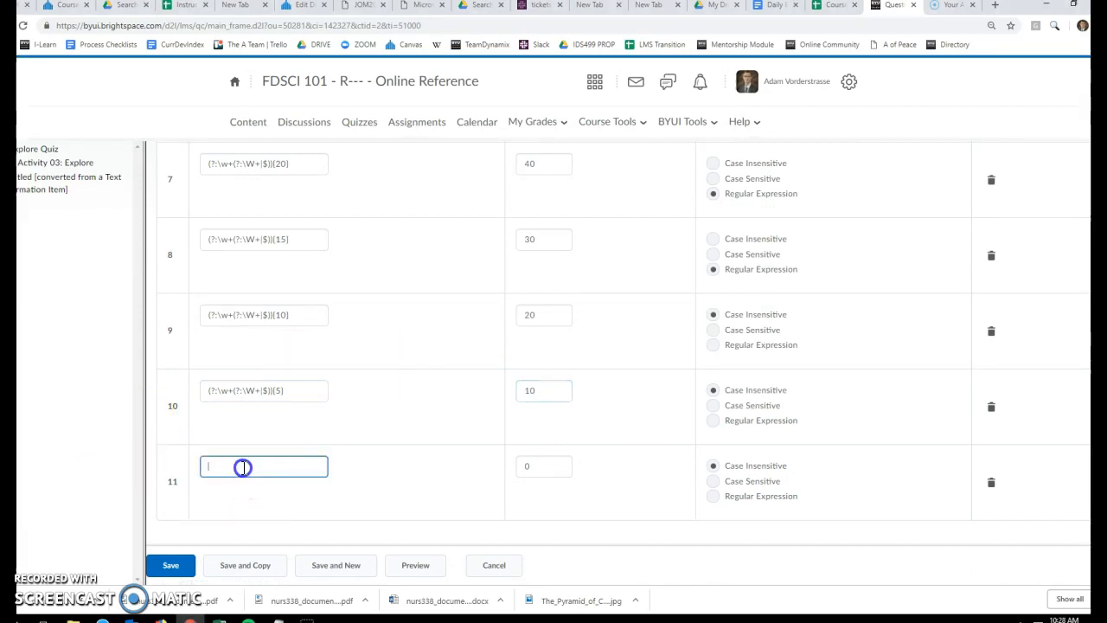
{"action": "type", "text": "(?:\\w+(?:\\W+|$)){0}"}
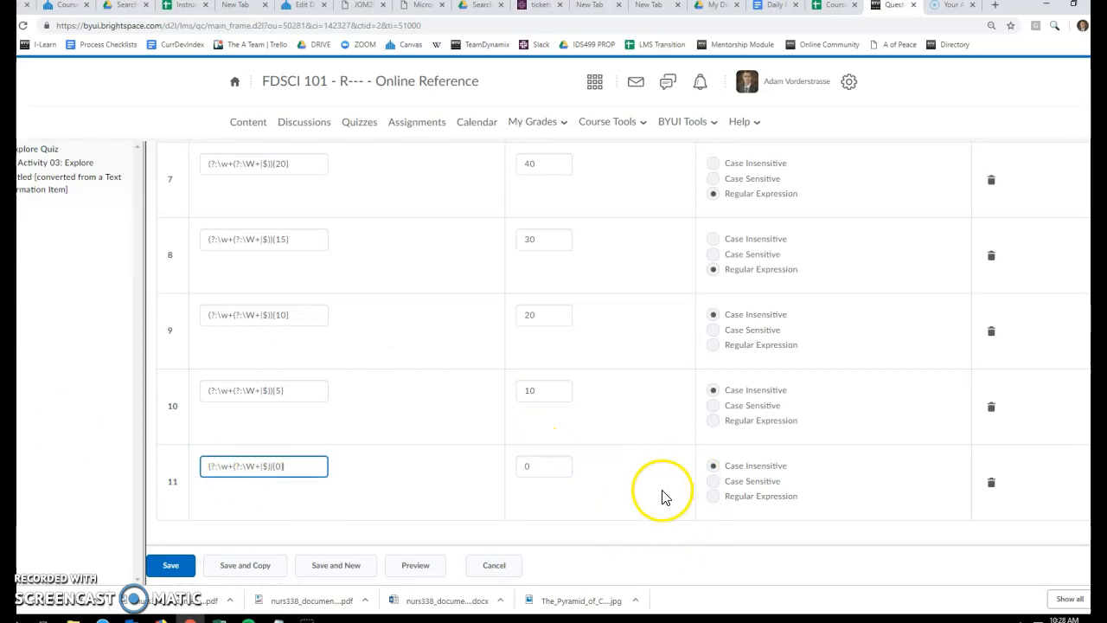
{"action": "left_click", "coordinate": [433, 479]}
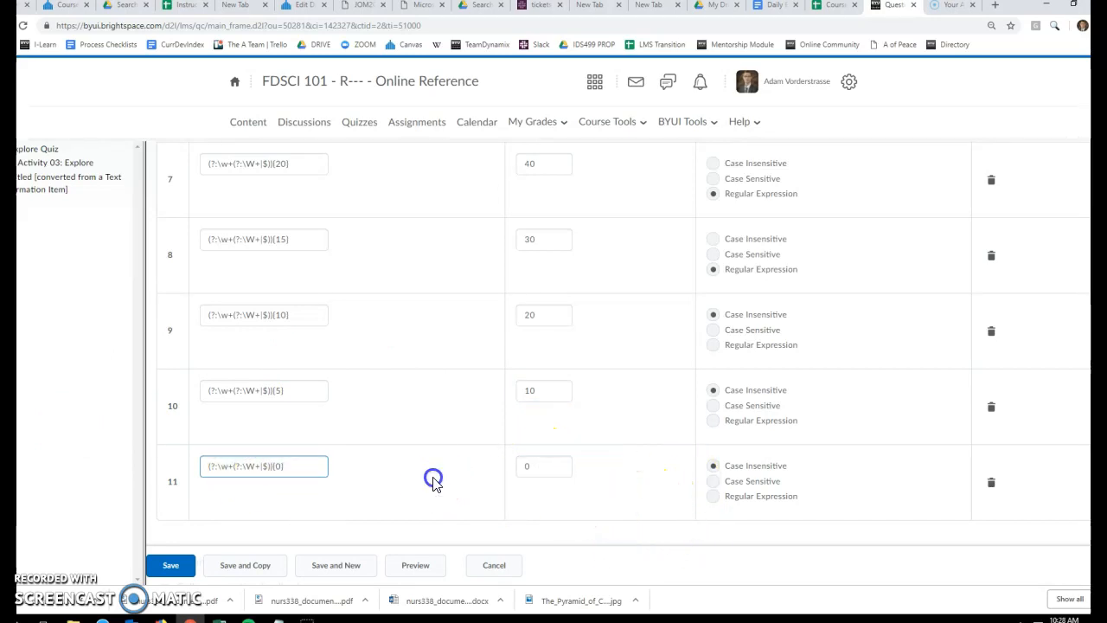
Review the question's answers and weights, and try to save the question, accepting the weight confirmation
{"action": "scroll", "coordinate": [445, 268], "scroll_direction": "up", "scroll_amount": 2}
{"action": "scroll", "coordinate": [441, 285], "scroll_direction": "up", "scroll_amount": 5}
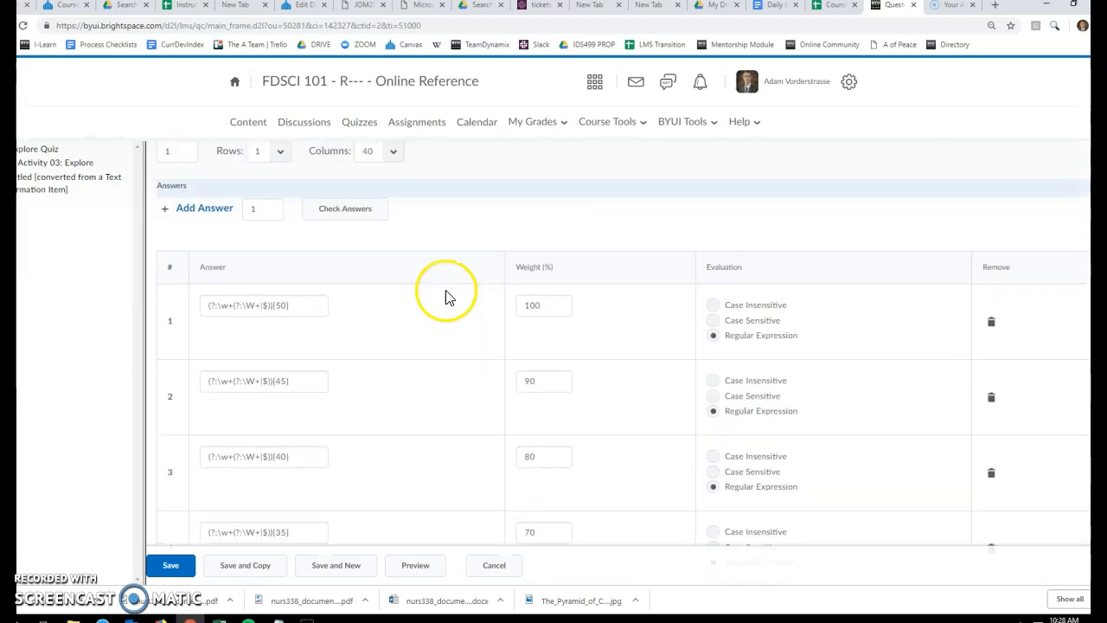
{"action": "scroll", "coordinate": [441, 285], "scroll_direction": "down", "scroll_amount": 6}
{"action": "scroll", "coordinate": [450, 299], "scroll_direction": "down", "scroll_amount": 4}
{"action": "scroll", "coordinate": [451, 300], "scroll_direction": "up", "scroll_amount": 10}
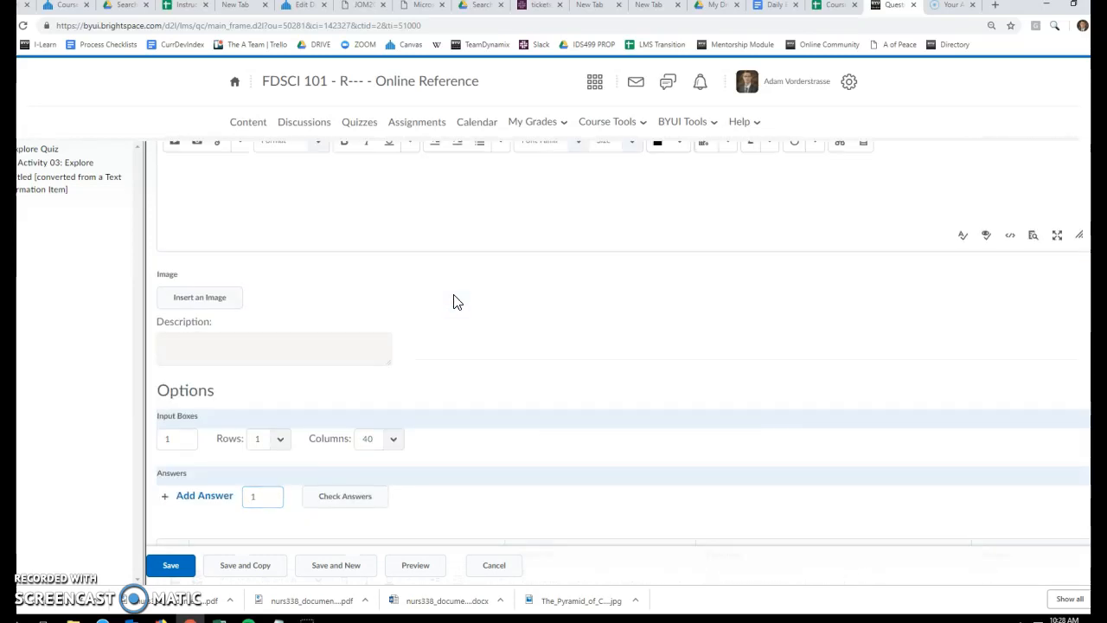
{"action": "scroll", "coordinate": [456, 301], "scroll_direction": "up", "scroll_amount": 4}
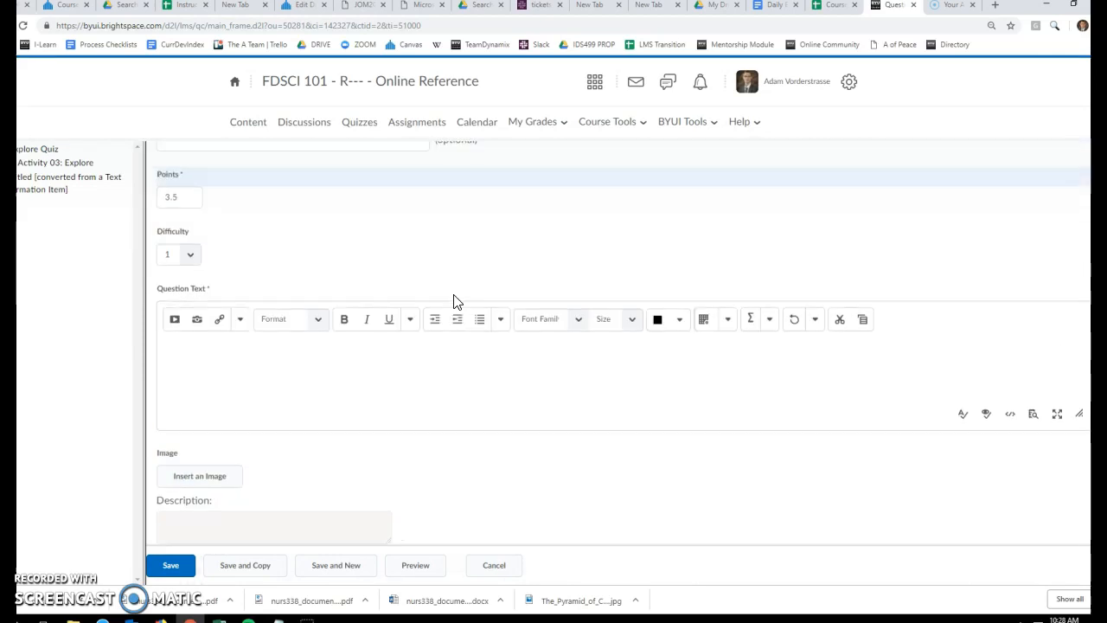
{"action": "scroll", "coordinate": [457, 301], "scroll_direction": "down", "scroll_amount": 15}
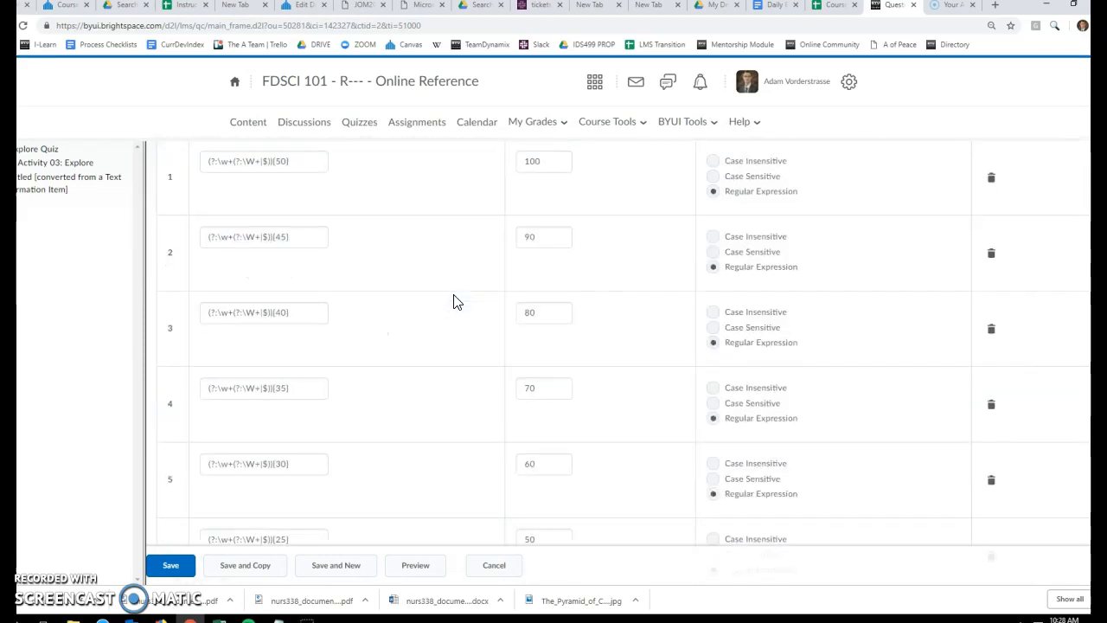
{"action": "left_click", "coordinate": [178, 564]}
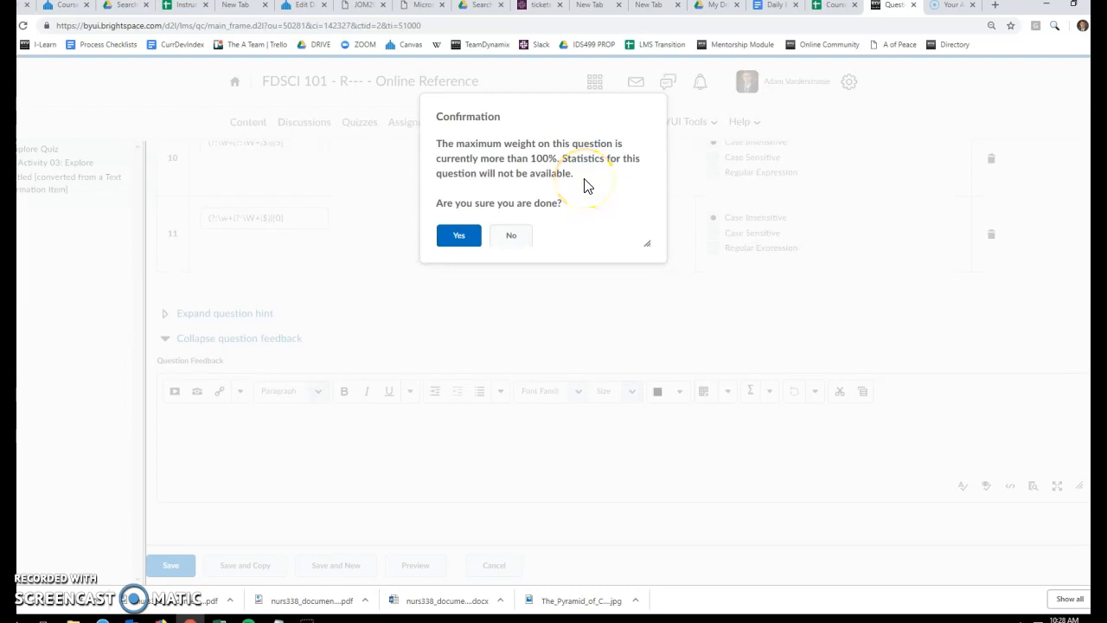
{"action": "left_click", "coordinate": [461, 245]}
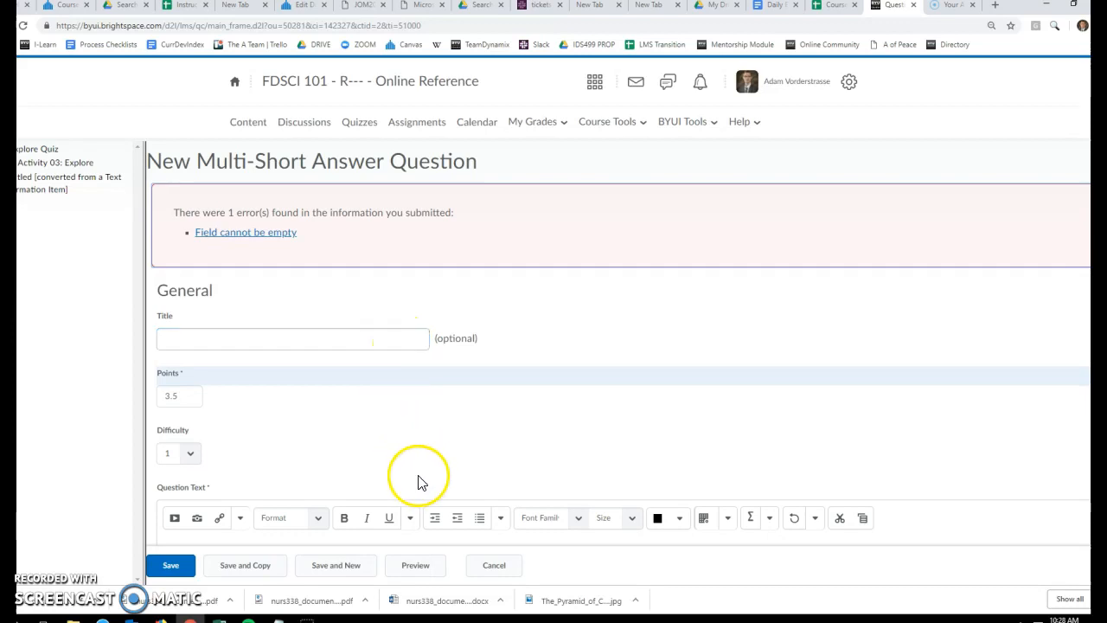
Paste the prompt "In 50 words or more, what is one thing you learned in this class…" as the question text and save the question
{"action": "scroll", "coordinate": [416, 458], "scroll_direction": "down", "scroll_amount": 10}
{"action": "scroll", "coordinate": [413, 457], "scroll_direction": "down", "scroll_amount": 10}
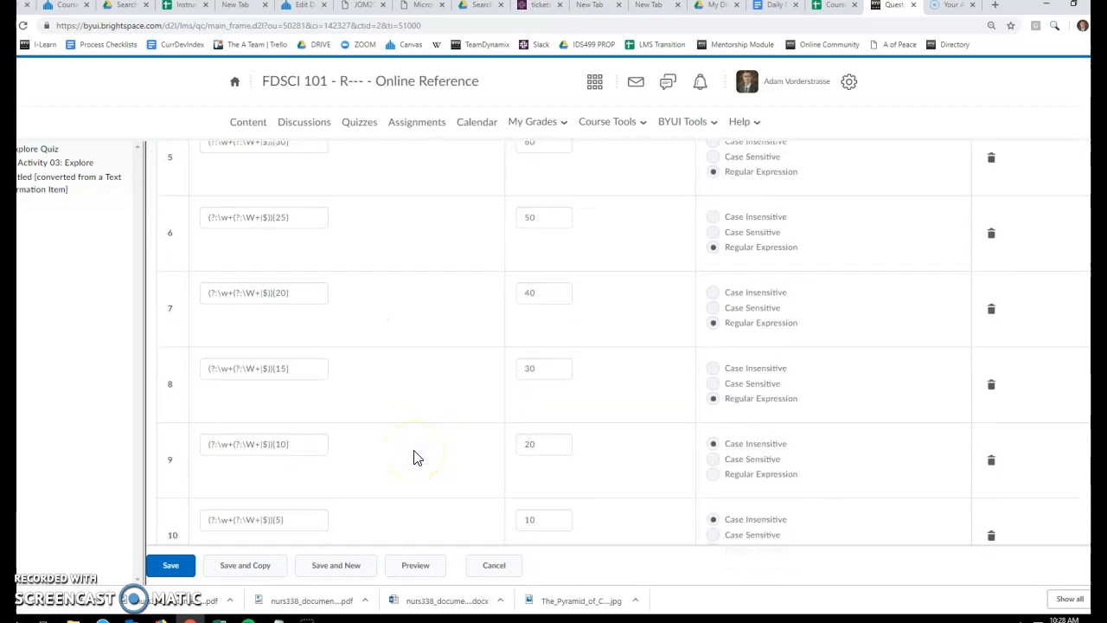
{"action": "scroll", "coordinate": [413, 457], "scroll_direction": "up", "scroll_amount": 15}
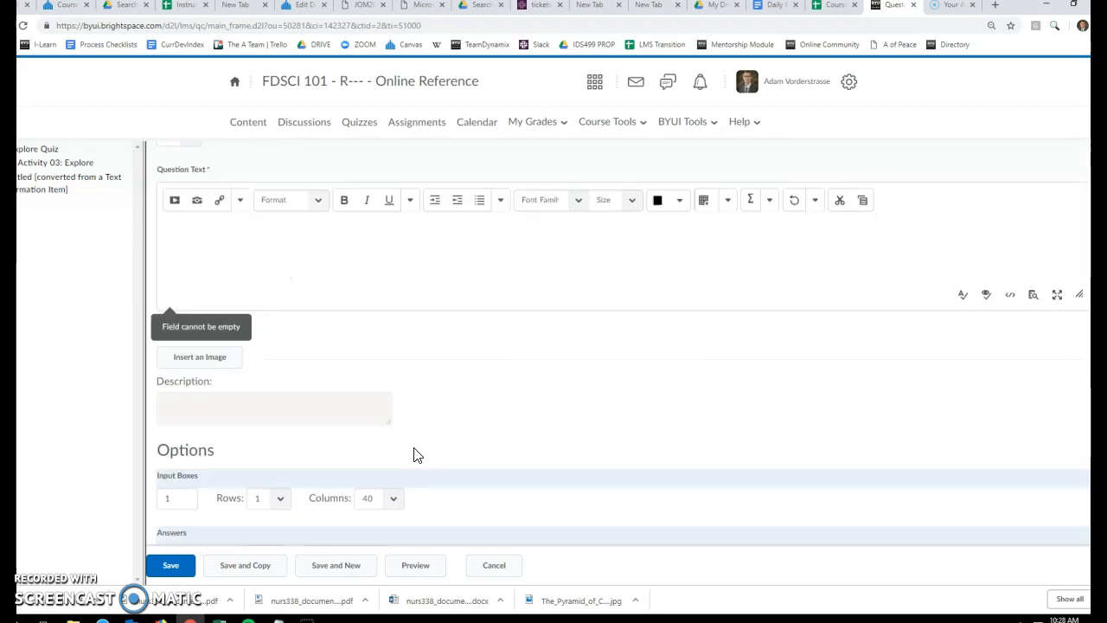
{"action": "scroll", "coordinate": [413, 455], "scroll_direction": "up", "scroll_amount": 3}
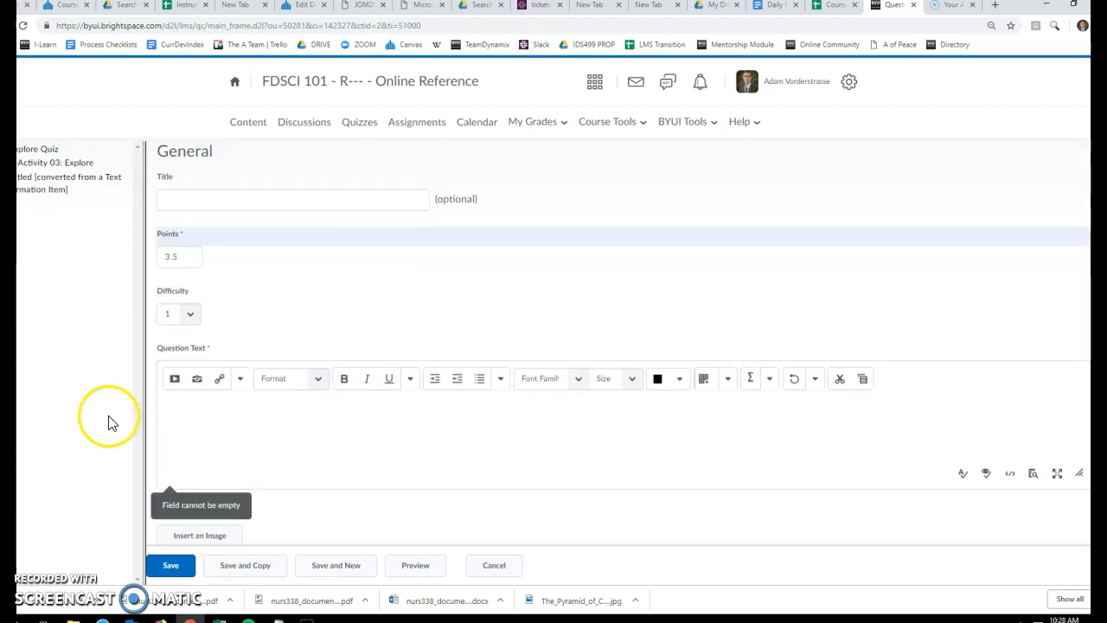
{"action": "left_click", "coordinate": [243, 430]}
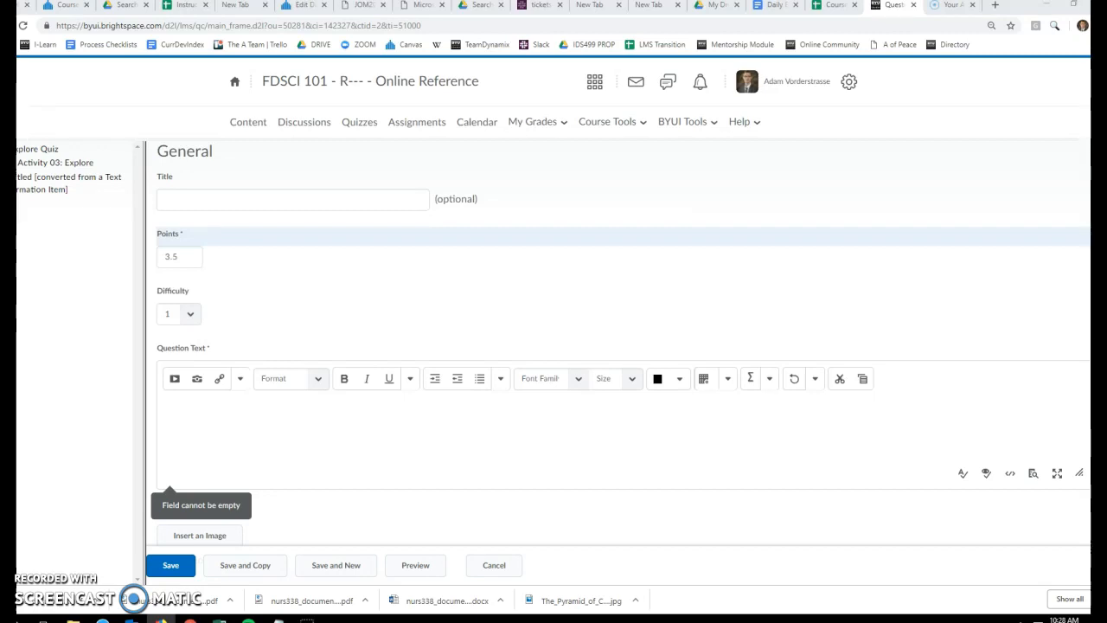
{"action": "left_click", "coordinate": [300, 406]}
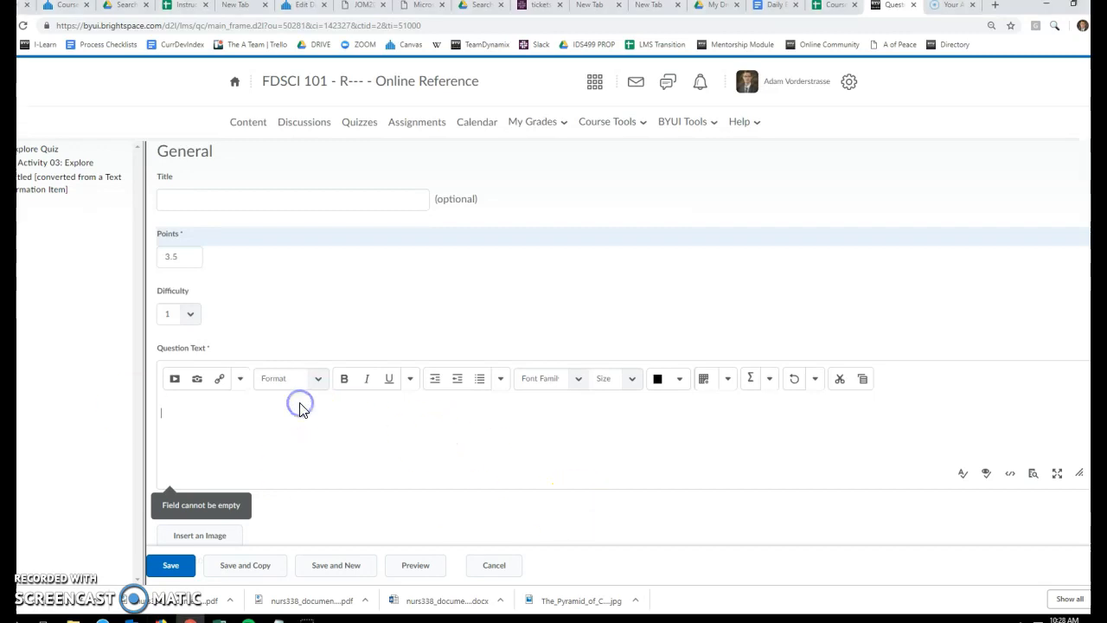
{"action": "type", "text": "In 50 words or more, what is one thing you learned in this class that changed how you think about science or one thing you will apply in your life?"}
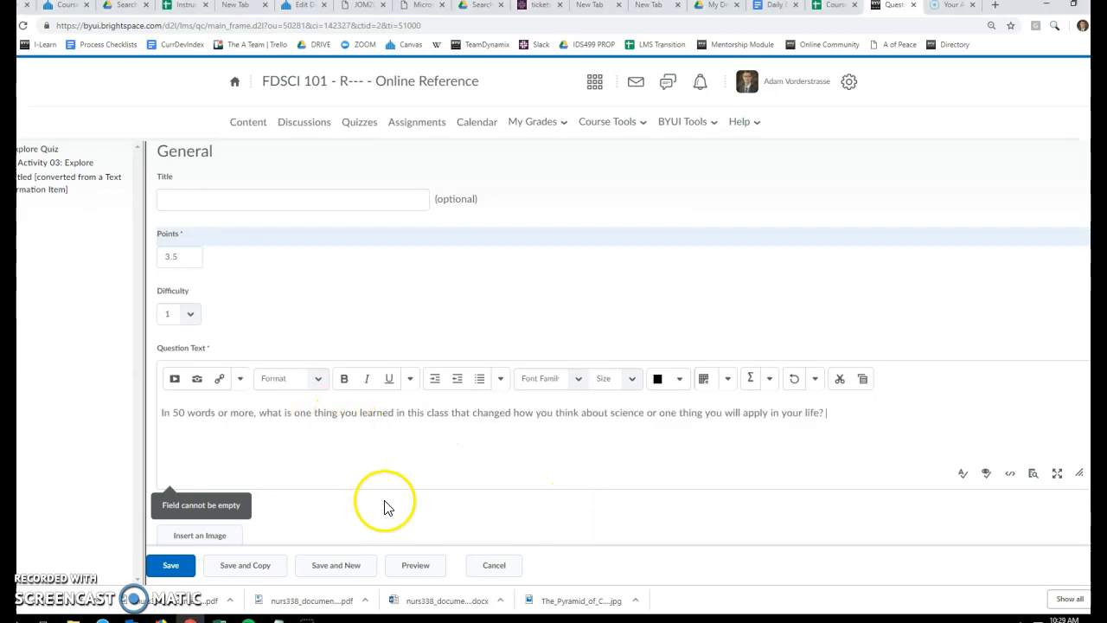
{"action": "left_click", "coordinate": [171, 565]}
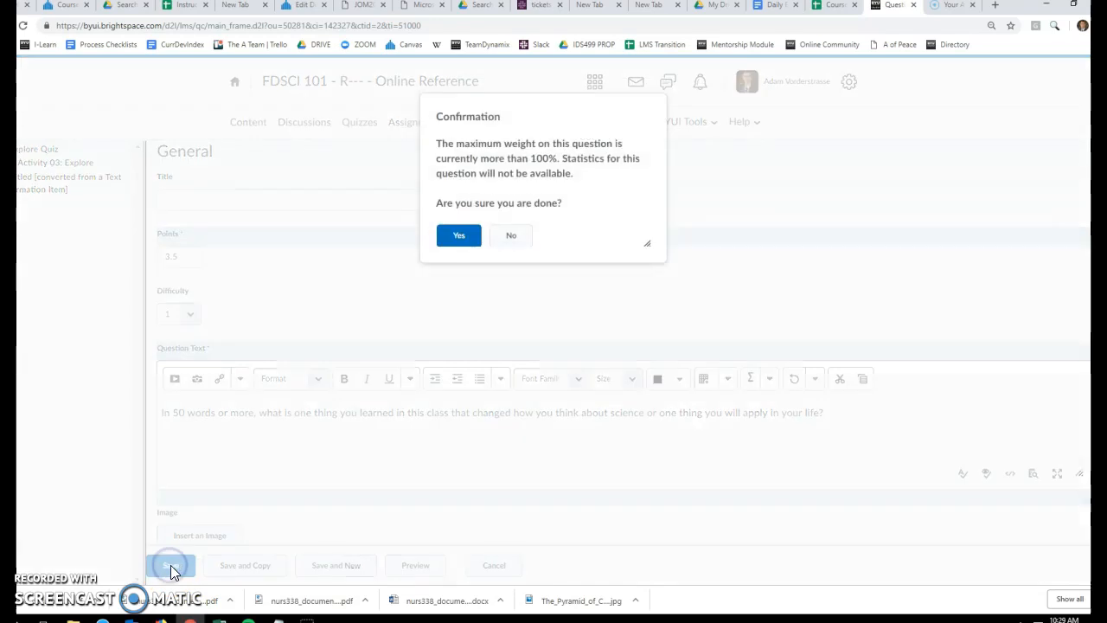
{"action": "left_click", "coordinate": [456, 246]}
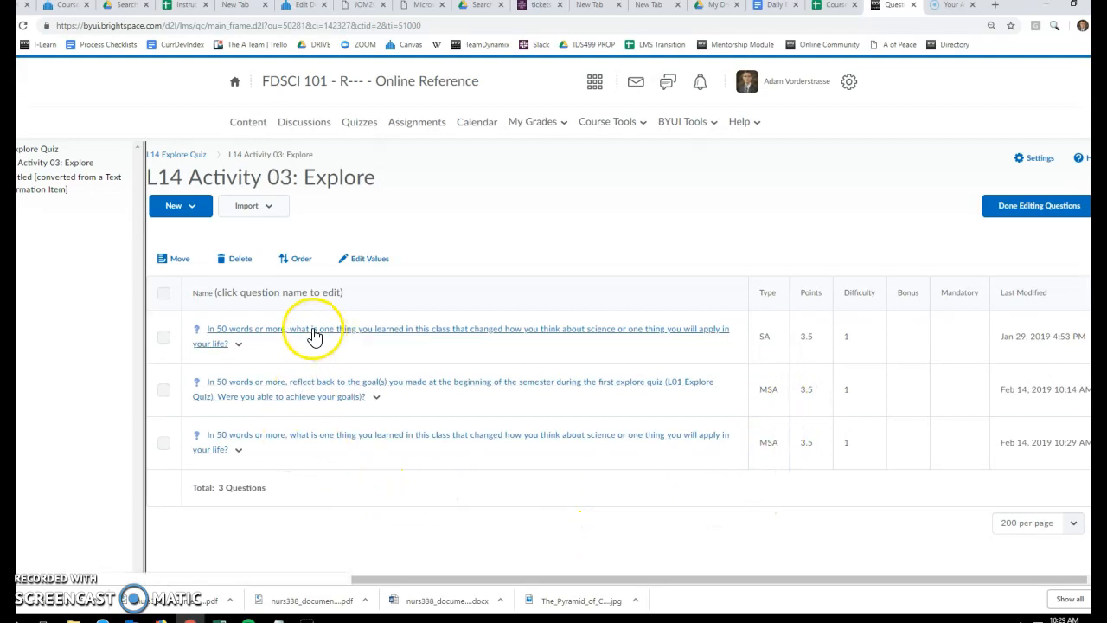
Delete the original short-answer (SA) version of the question "In 50 words or more, what is one thing you learned in this class…"
{"action": "left_click", "coordinate": [163, 337]}
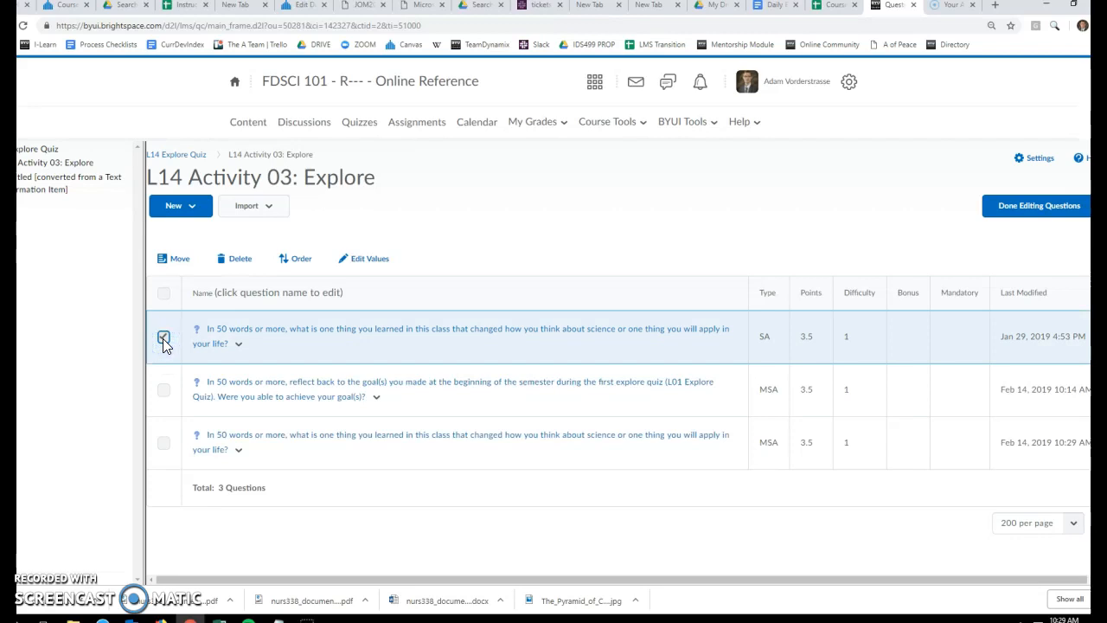
{"action": "left_click", "coordinate": [244, 262]}
{"action": "left_click", "coordinate": [460, 198]}
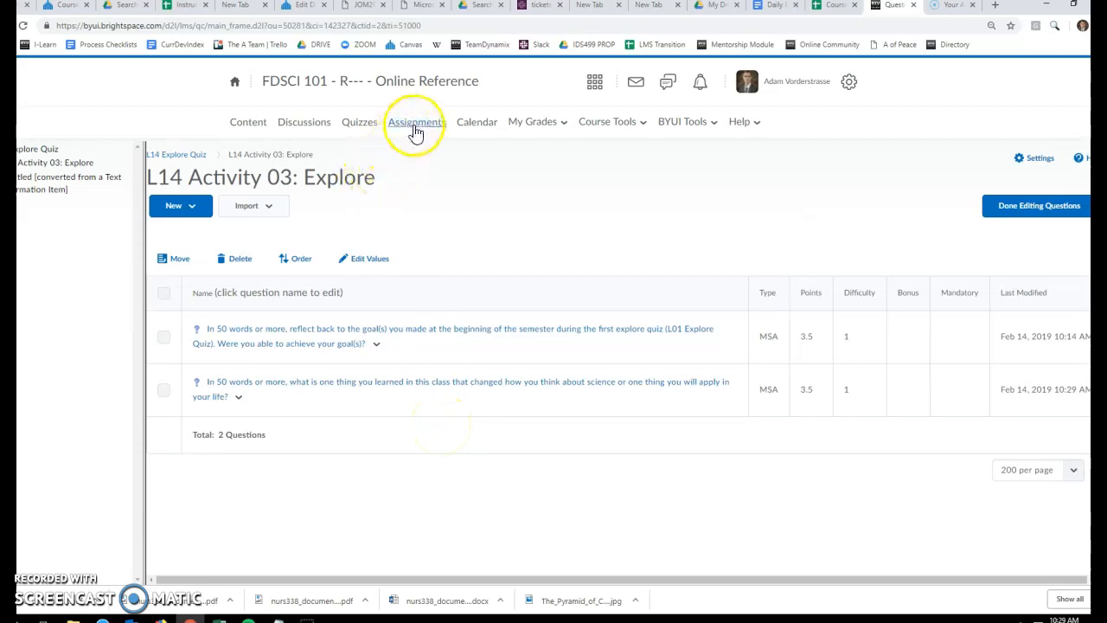
Return to the course's quiz list and start a preview attempt of the L14 Explore Quiz
{"action": "left_click", "coordinate": [361, 126]}
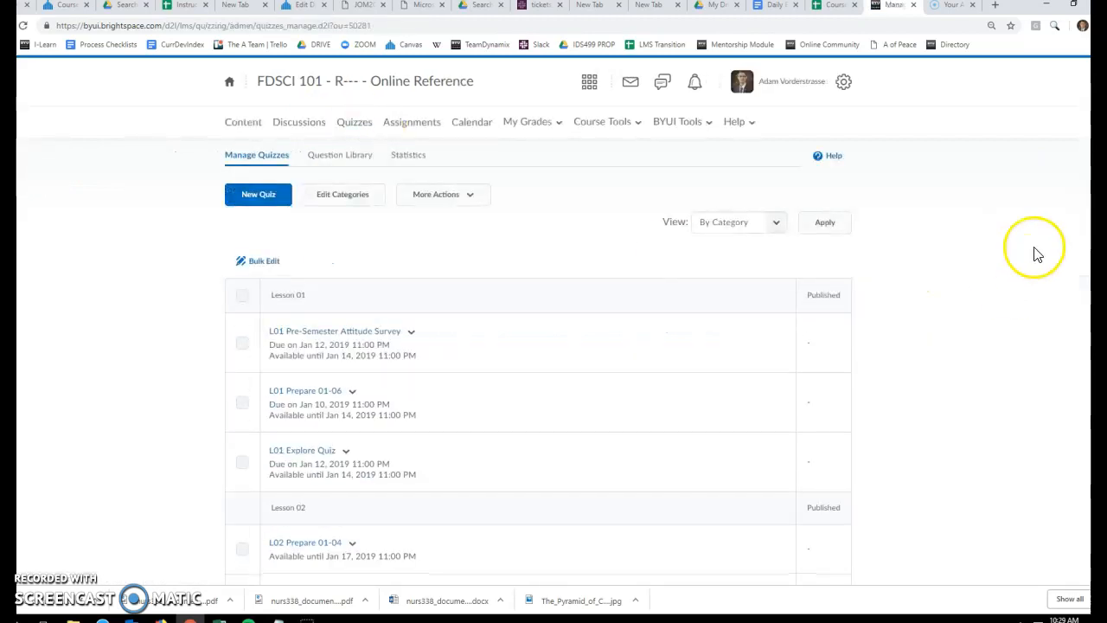
{"action": "scroll", "coordinate": [554, 346], "scroll_direction": "down", "scroll_amount": 20}
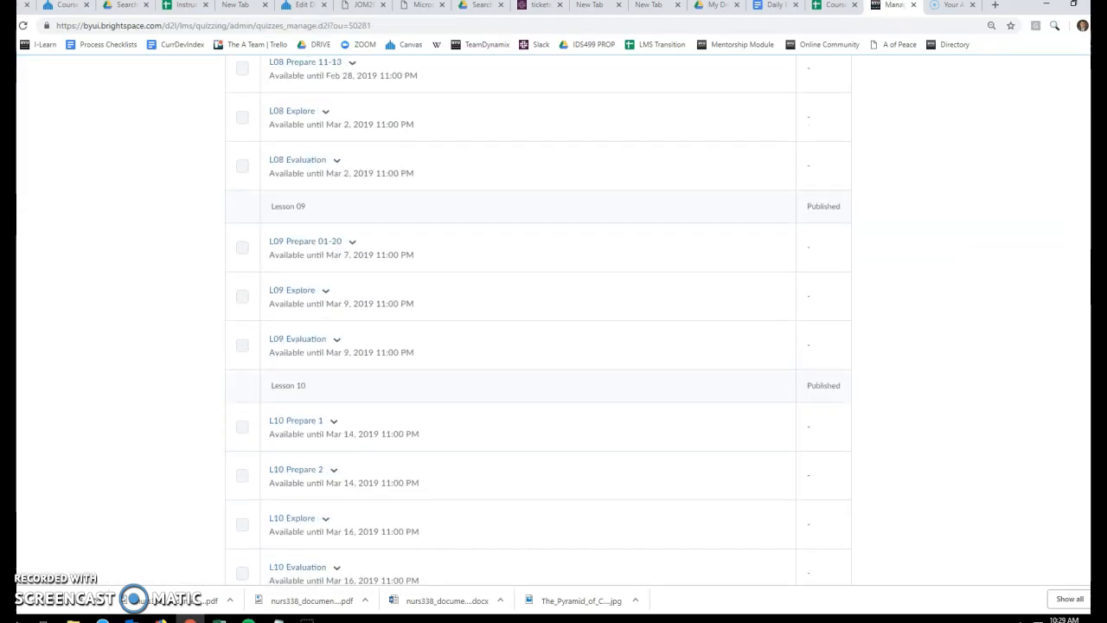
{"action": "scroll", "coordinate": [590, 442], "scroll_direction": "down", "scroll_amount": 8}
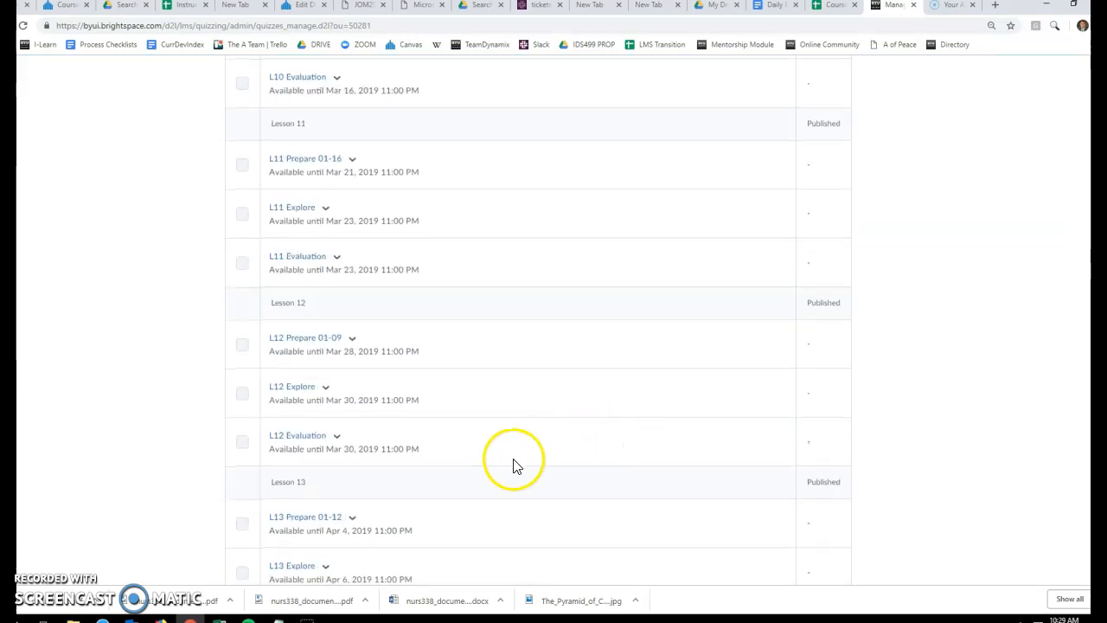
{"action": "scroll", "coordinate": [509, 468], "scroll_direction": "down", "scroll_amount": 3}
{"action": "left_click", "coordinate": [346, 388]}
{"action": "left_click", "coordinate": [366, 443]}
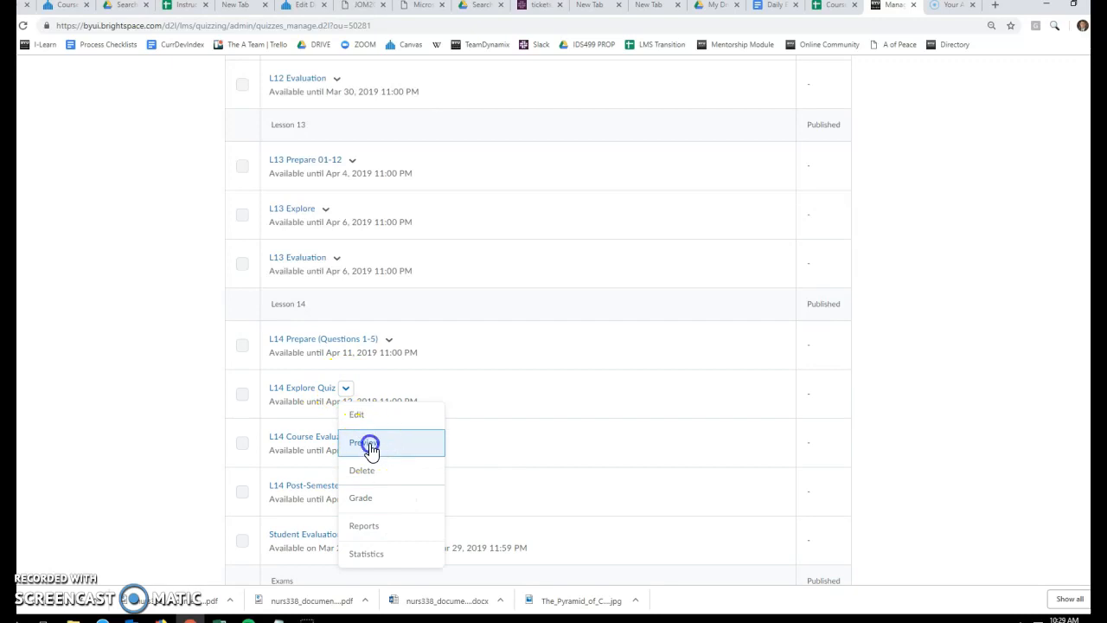
{"action": "scroll", "coordinate": [370, 450], "scroll_direction": "down", "scroll_amount": 1}
{"action": "left_click", "coordinate": [268, 563]}
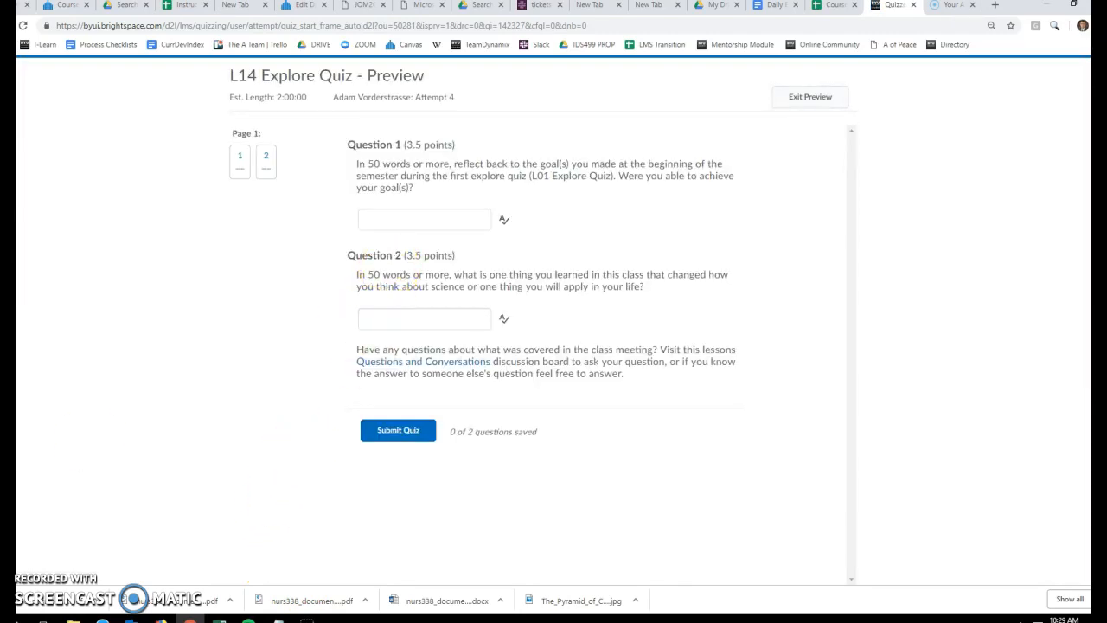
Answer Question 1 with the word TEST repeated 25 times and copy the same text into the Question 2 answer
{"action": "left_click", "coordinate": [388, 217]}
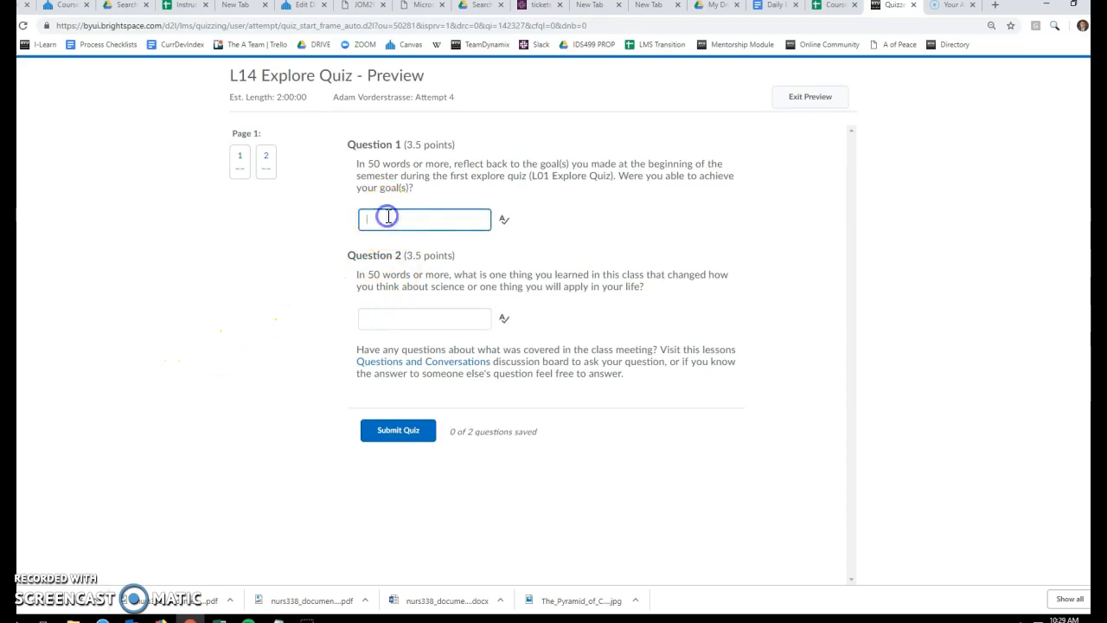
{"action": "type", "text": "TESTTEST TEST TEST TEST"}
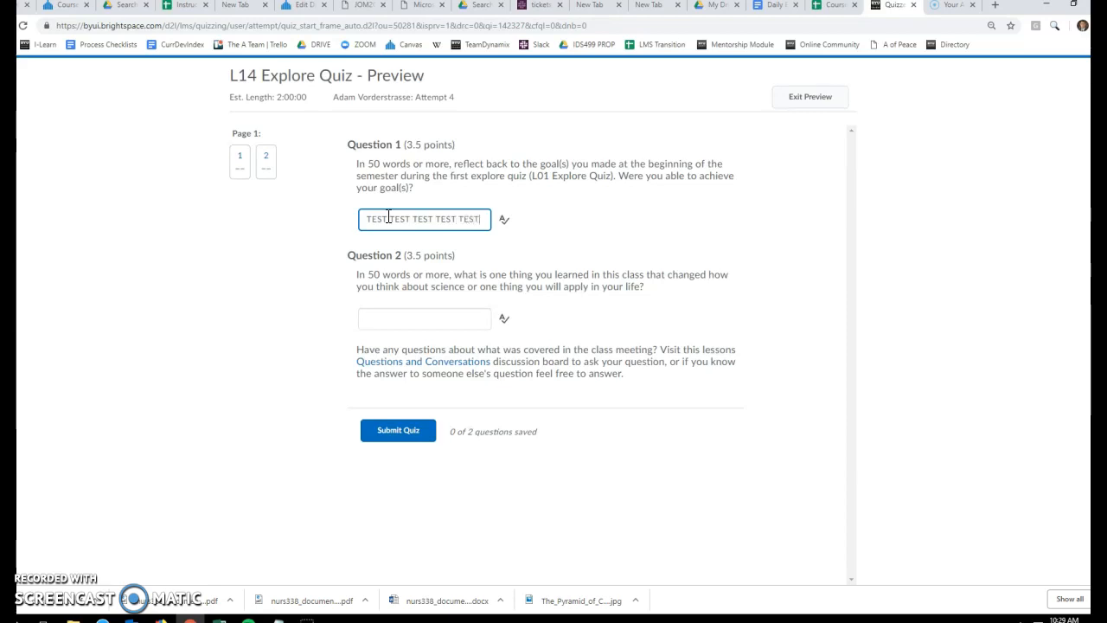
{"action": "left_click_drag", "start_coordinate": [391, 217], "coordinate": [338, 216]}
{"action": "key", "text": "ctrl+c"}
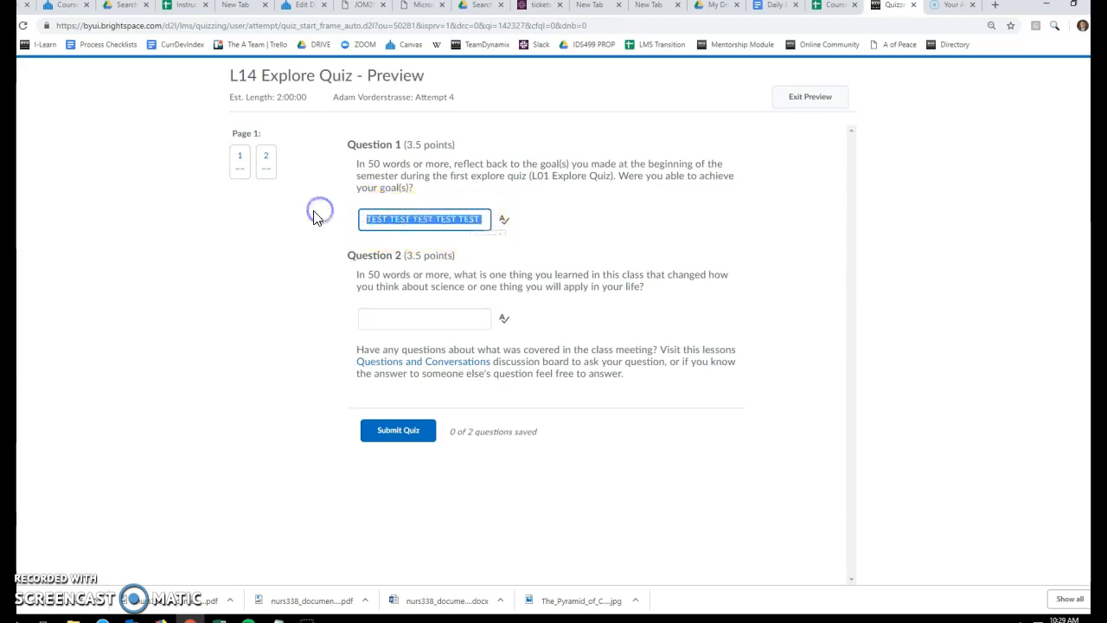
{"action": "left_click", "coordinate": [483, 218]}
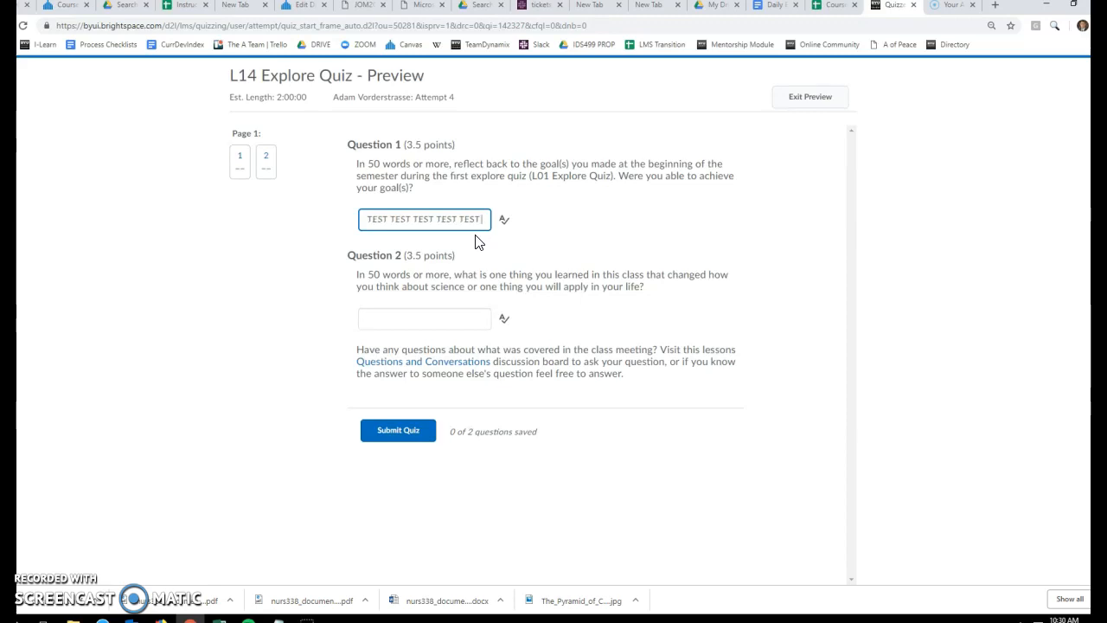
{"action": "left_click", "coordinate": [395, 317]}
{"action": "key", "text": "ctrl+v"}
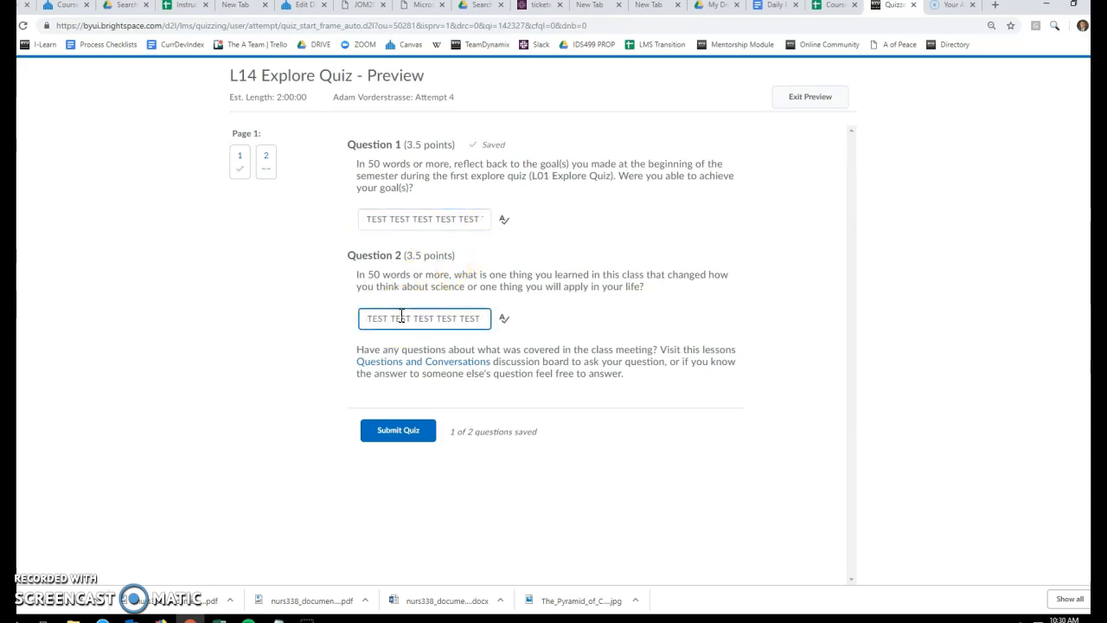
Submit the preview attempt, confirm the submission, and check the score awarded to each answer
{"action": "left_click", "coordinate": [403, 434]}
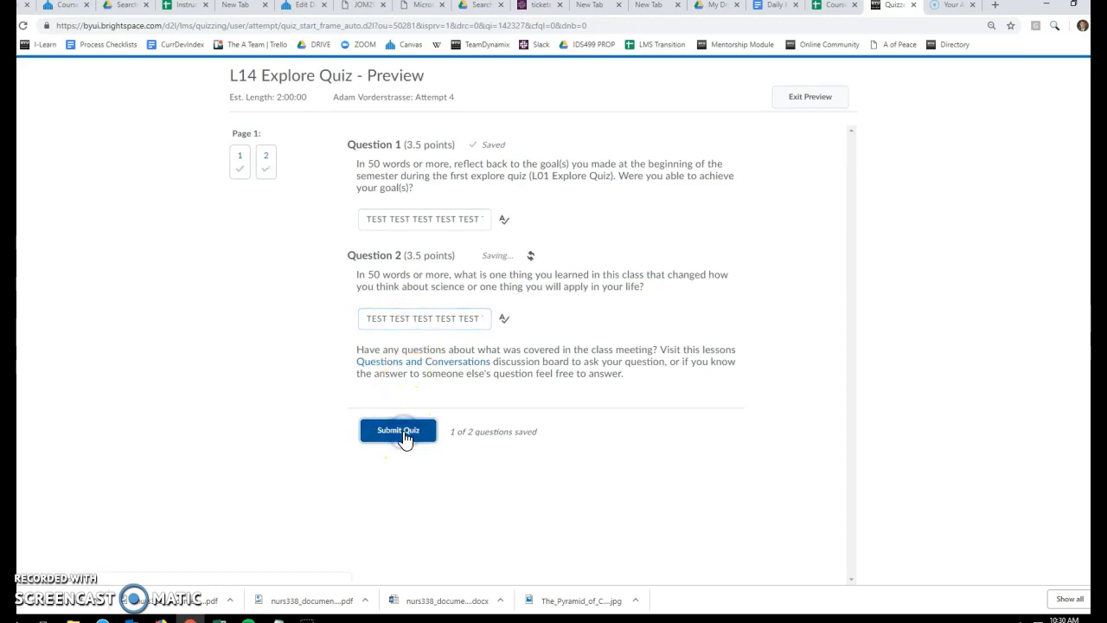
{"action": "left_click", "coordinate": [408, 421]}
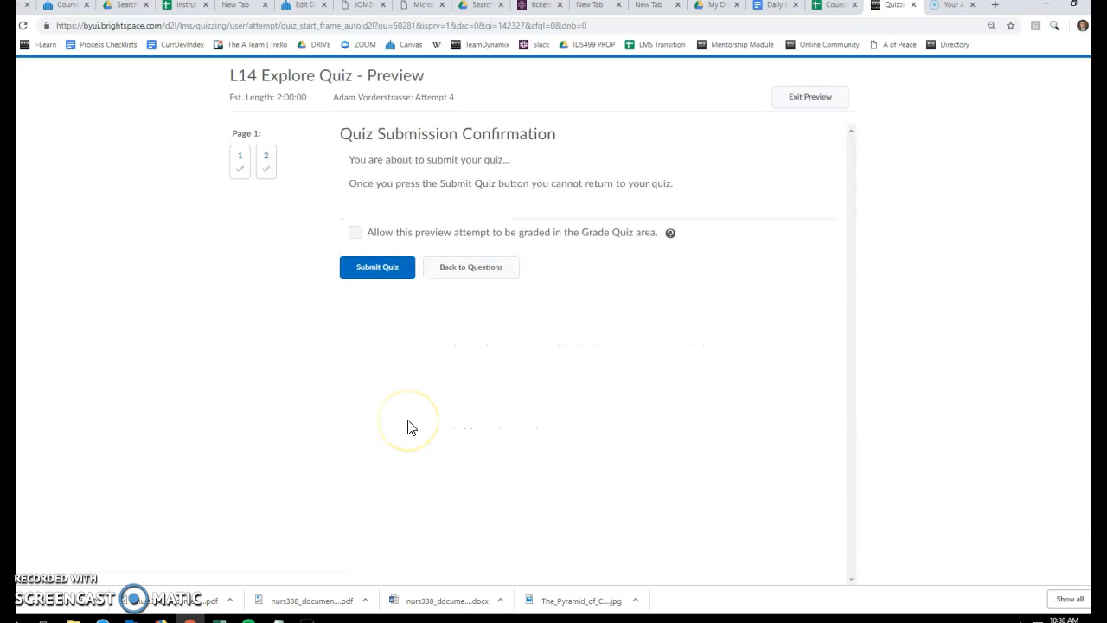
{"action": "left_click", "coordinate": [385, 276]}
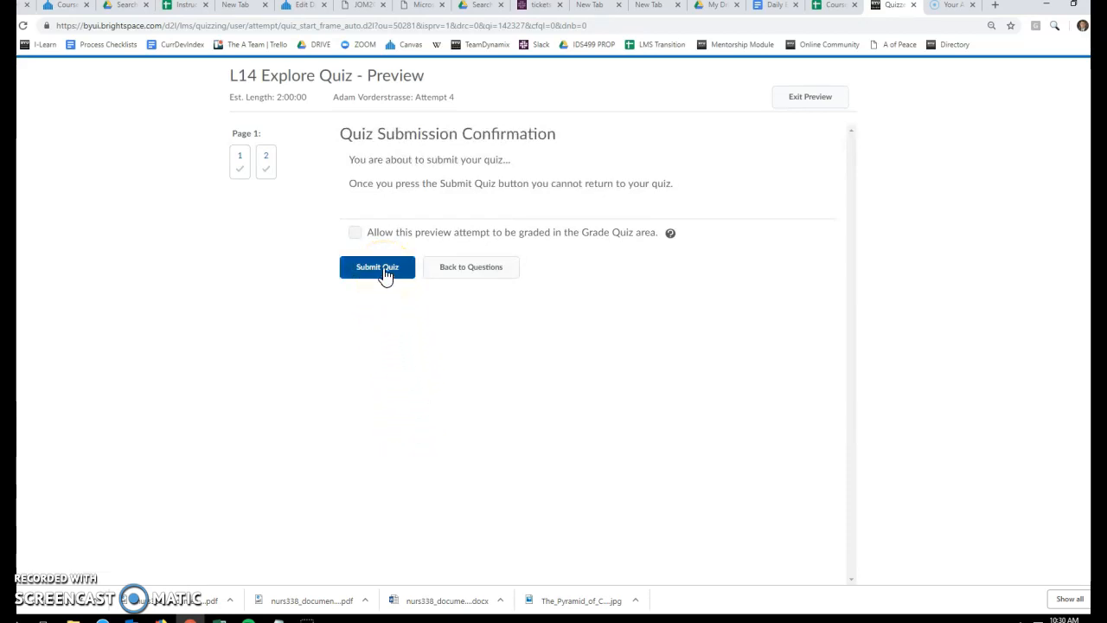
{"action": "left_click", "coordinate": [375, 273]}
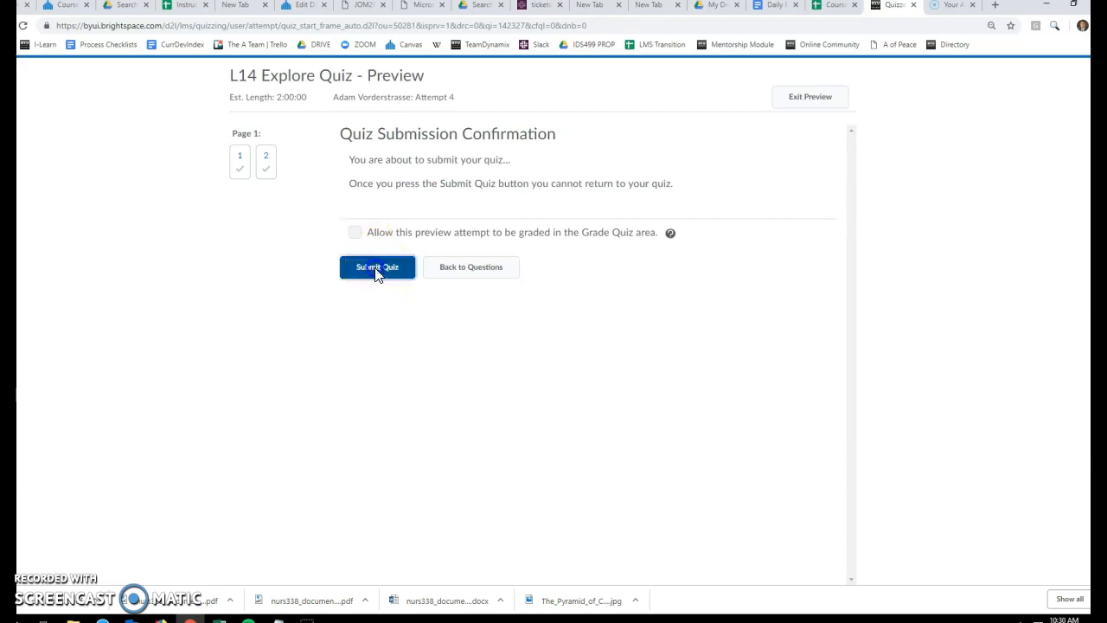
{"action": "left_click", "coordinate": [336, 313]}
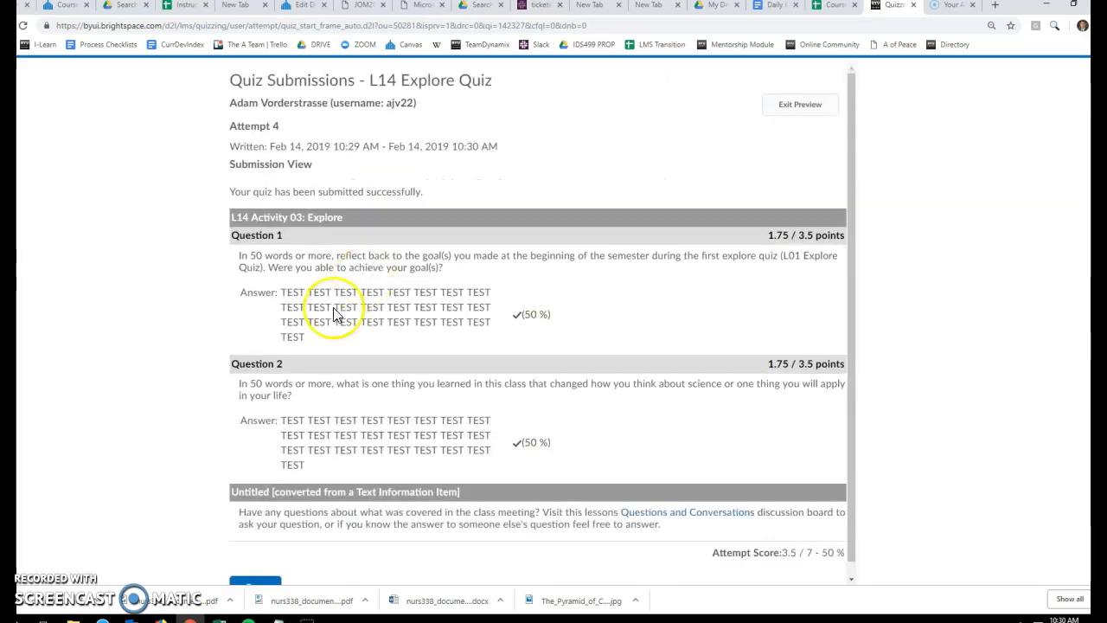
{"action": "scroll", "coordinate": [299, 363], "scroll_direction": "down", "scroll_amount": 1}
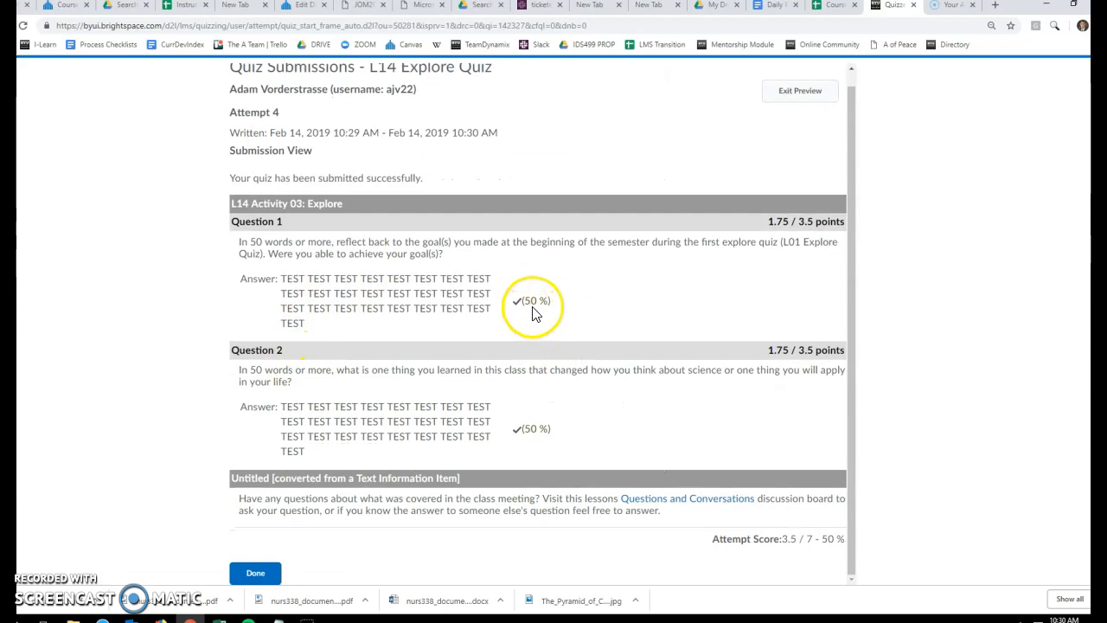